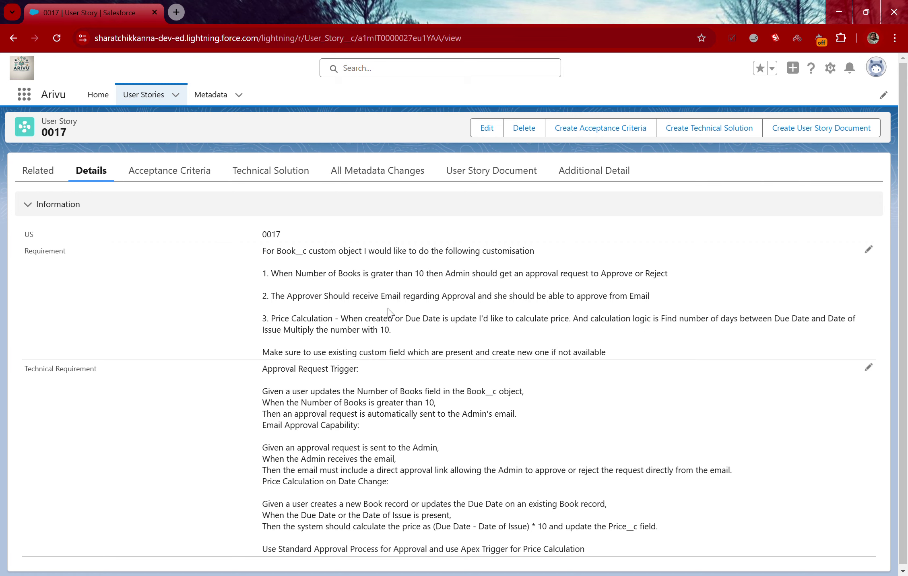
- Preview the requirement text in user story 0017's Generate Acceptance Criteria form and close it without submitting
{"action": "left_click_drag", "start_coordinate": [263, 251], "coordinate": [617, 353]}
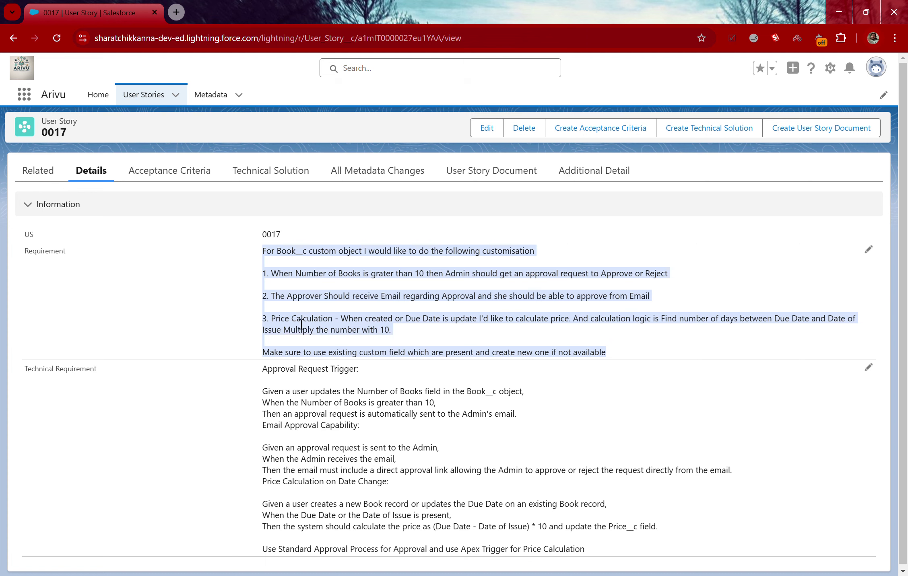
{"action": "left_click", "coordinate": [407, 330]}
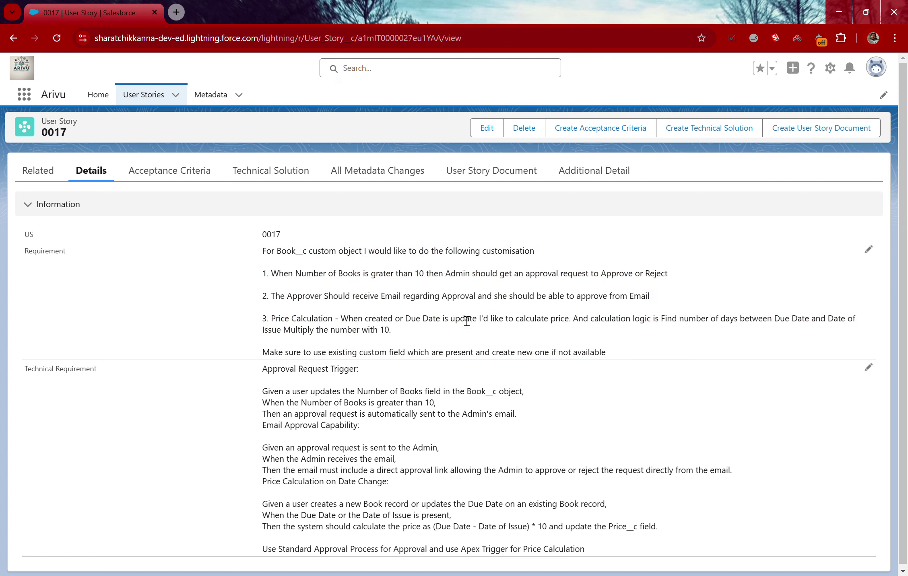
{"action": "left_click", "coordinate": [592, 127]}
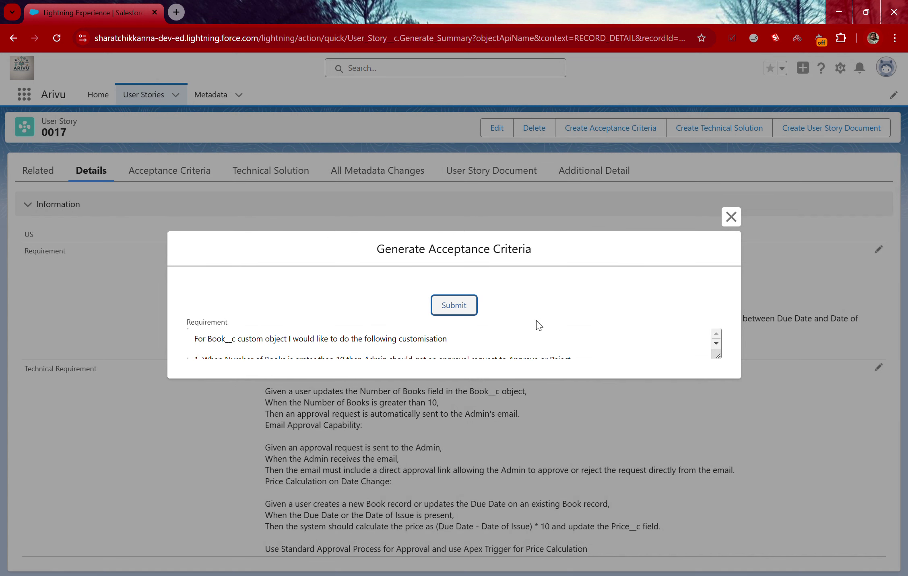
{"action": "left_click", "coordinate": [720, 360]}
{"action": "left_click_drag", "start_coordinate": [721, 364], "coordinate": [720, 403]}
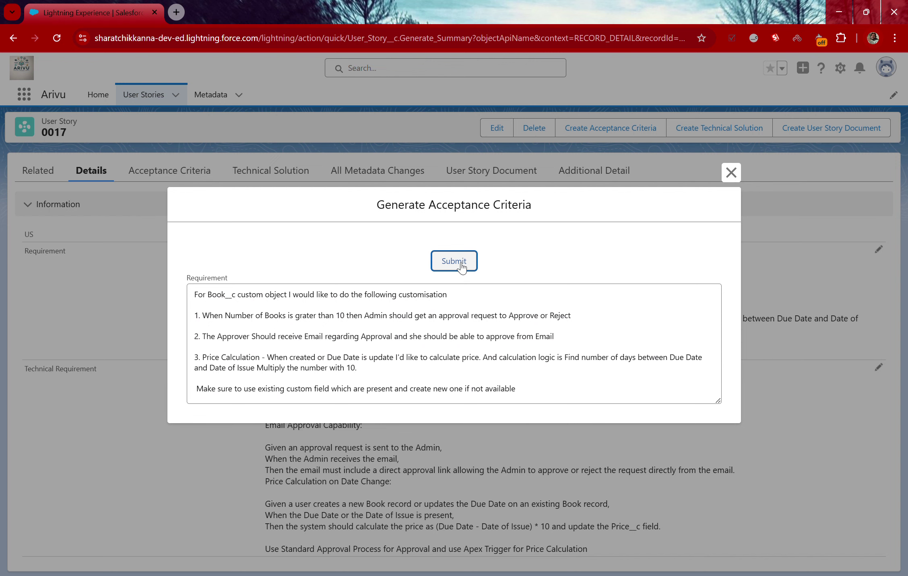
{"action": "left_click", "coordinate": [730, 172]}
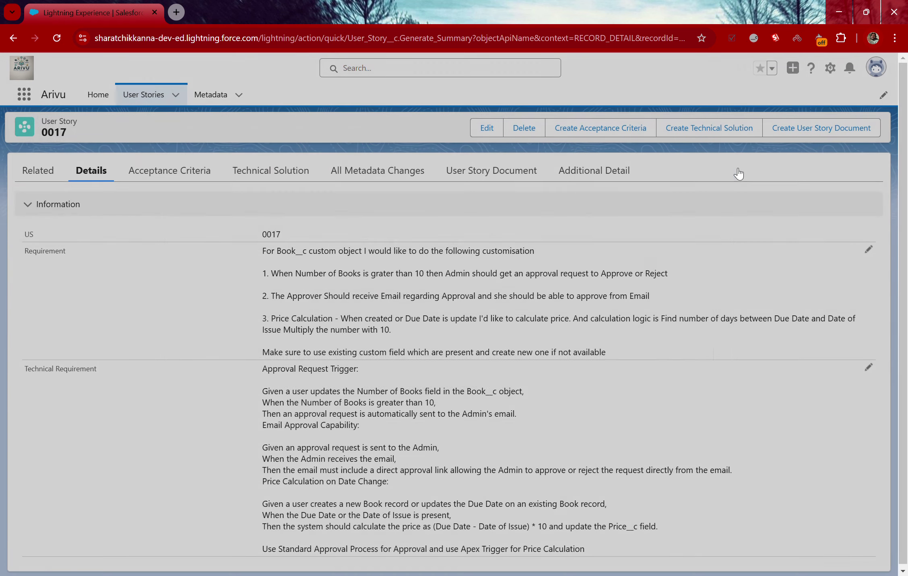
- Review the user story, acceptance criteria and test cases generated for user story 0017
{"action": "left_click", "coordinate": [168, 177]}
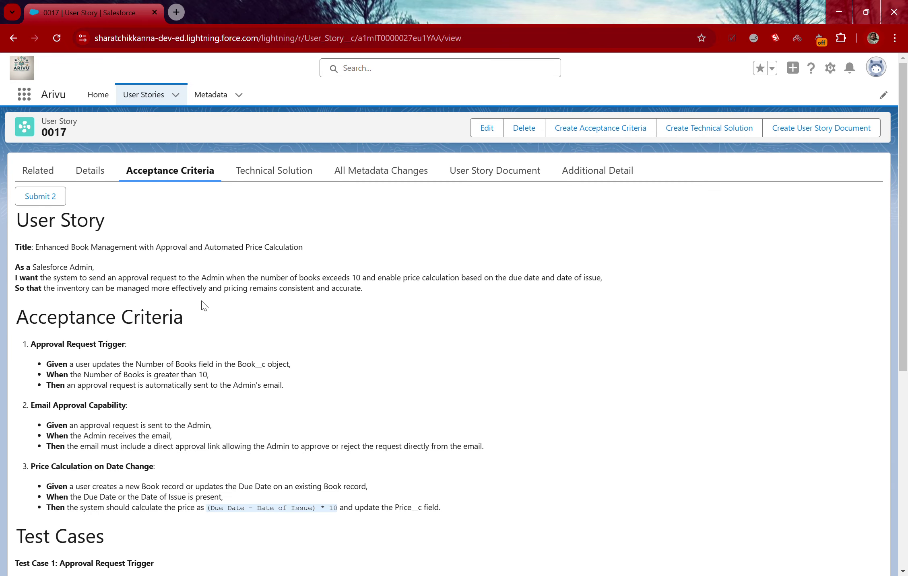
{"action": "scroll", "coordinate": [288, 373], "scroll_direction": "down", "scroll_amount": 1}
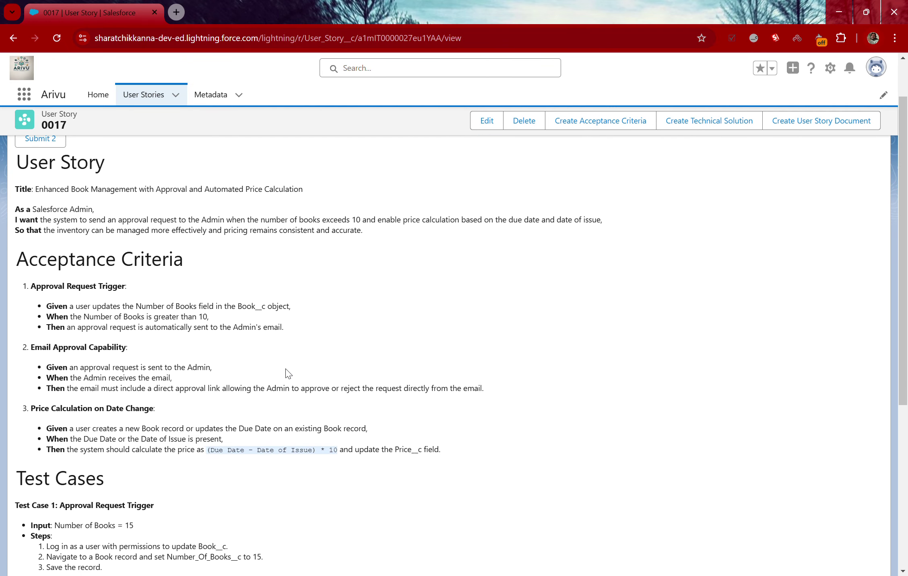
{"action": "scroll", "coordinate": [289, 373], "scroll_direction": "up", "scroll_amount": 1}
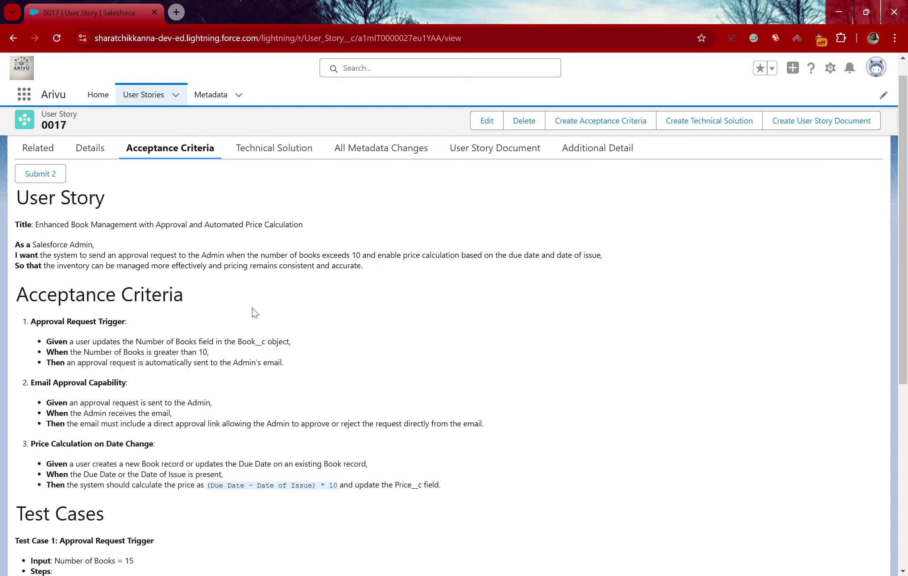
{"action": "scroll", "coordinate": [254, 313], "scroll_direction": "down", "scroll_amount": 1}
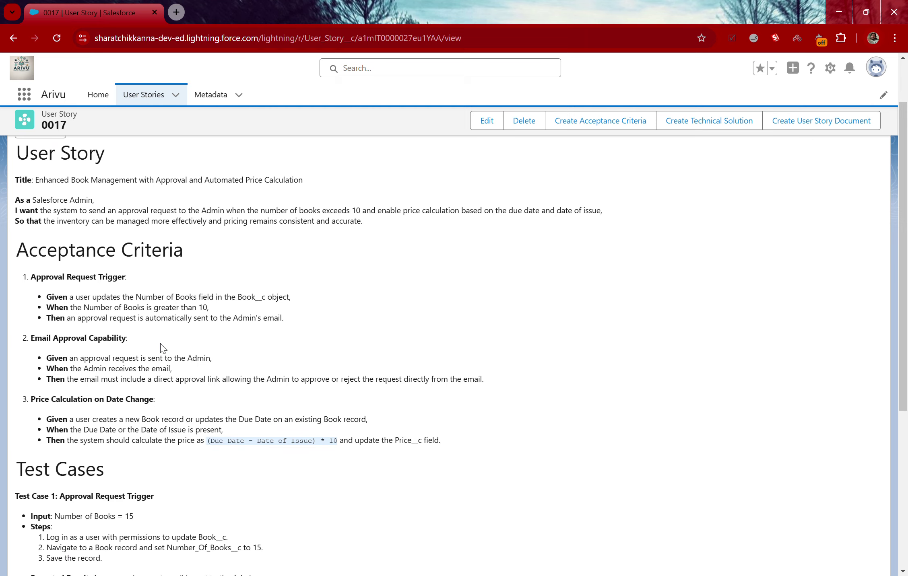
{"action": "scroll", "coordinate": [162, 348], "scroll_direction": "down", "scroll_amount": 5}
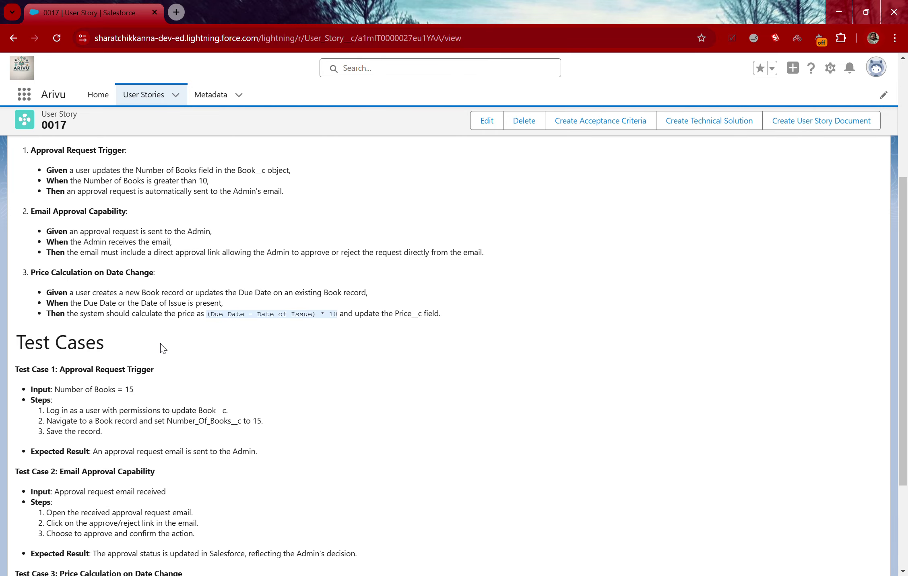
{"action": "scroll", "coordinate": [162, 348], "scroll_direction": "down", "scroll_amount": 1}
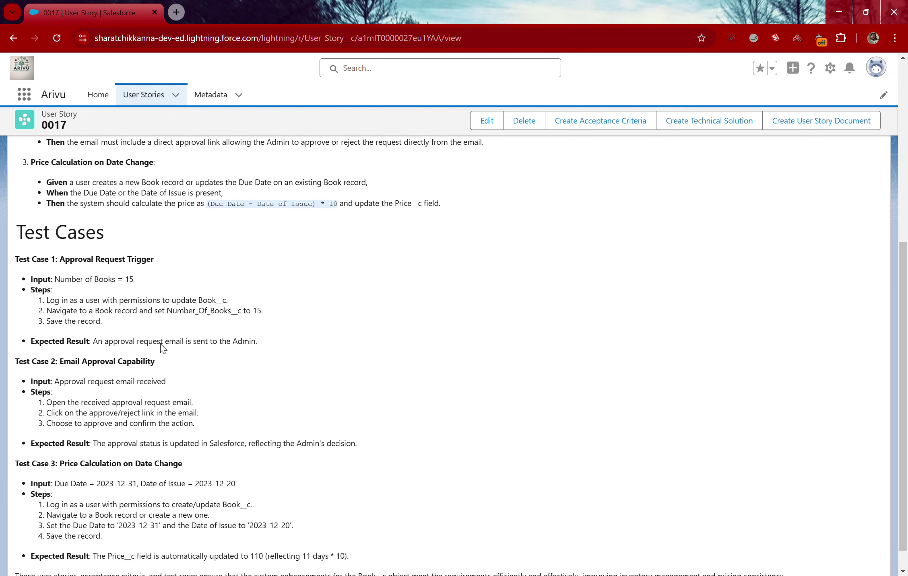
{"action": "scroll", "coordinate": [162, 348], "scroll_direction": "down", "scroll_amount": 1}
{"action": "scroll", "coordinate": [162, 348], "scroll_direction": "up", "scroll_amount": 3}
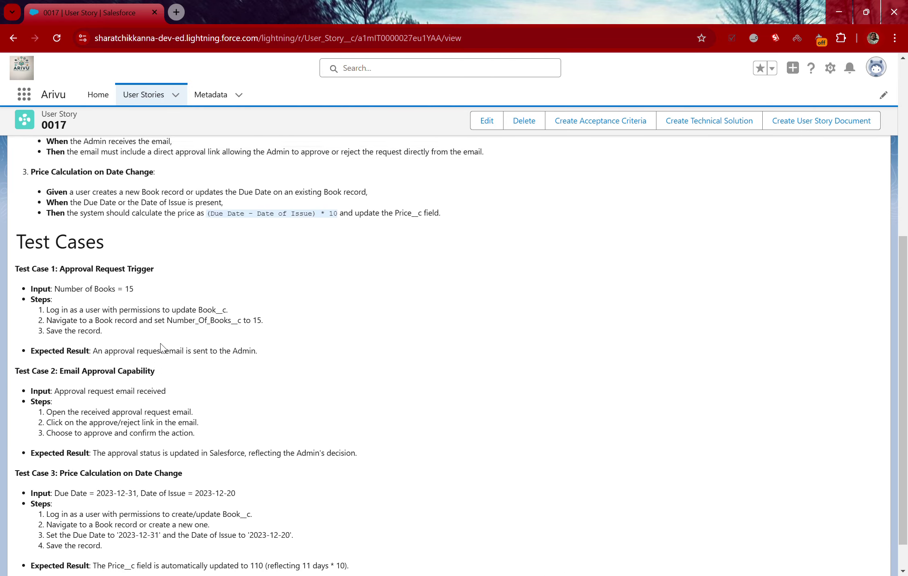
{"action": "scroll", "coordinate": [163, 348], "scroll_direction": "up", "scroll_amount": 2}
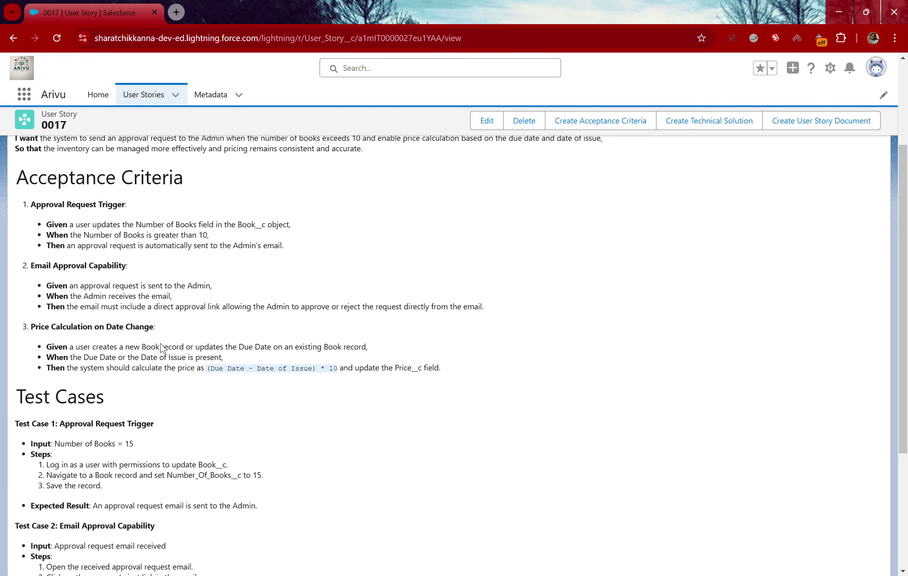
{"action": "scroll", "coordinate": [167, 350], "scroll_direction": "down", "scroll_amount": 2}
{"action": "scroll", "coordinate": [167, 350], "scroll_direction": "down", "scroll_amount": 1}
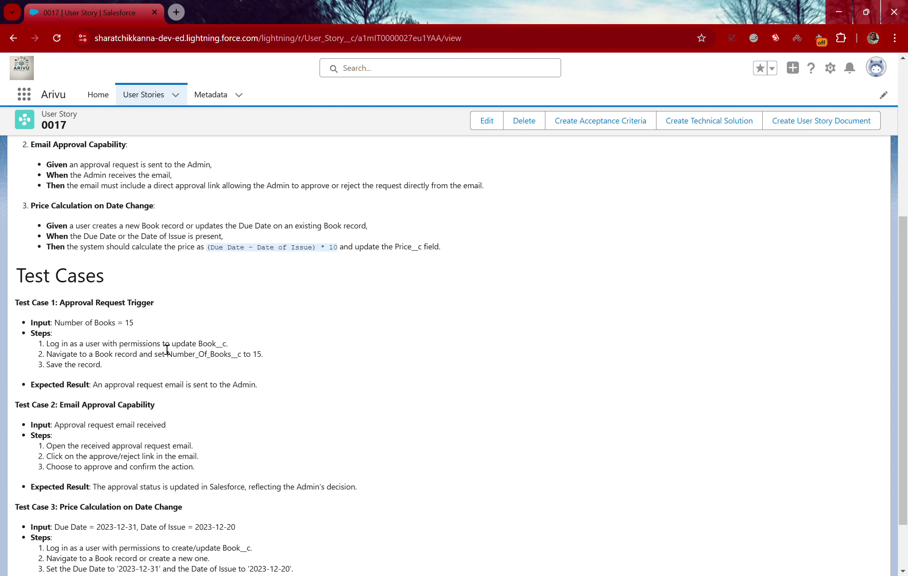
{"action": "scroll", "coordinate": [190, 334], "scroll_direction": "down", "scroll_amount": 2}
{"action": "scroll", "coordinate": [190, 335], "scroll_direction": "up", "scroll_amount": 4}
{"action": "scroll", "coordinate": [189, 334], "scroll_direction": "up", "scroll_amount": 2}
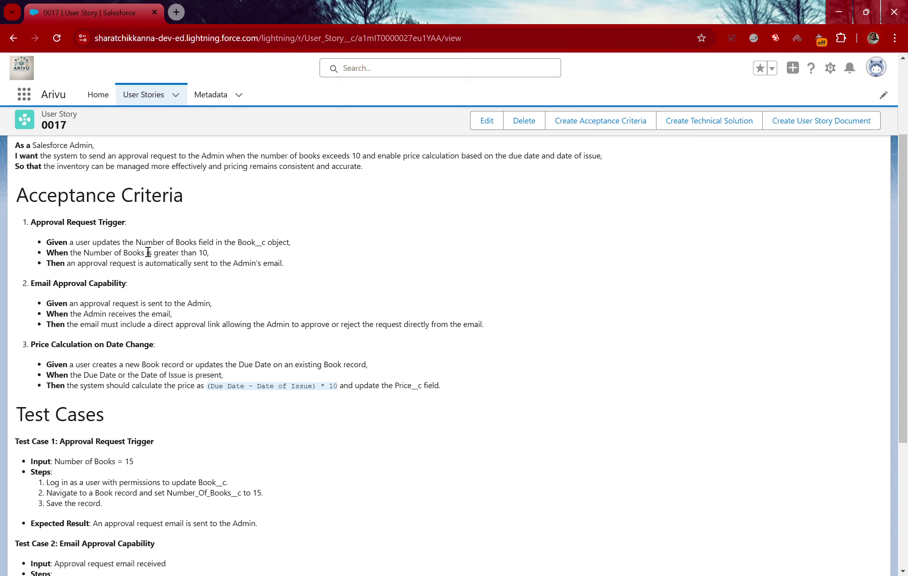
{"action": "scroll", "coordinate": [168, 272], "scroll_direction": "up", "scroll_amount": 2}
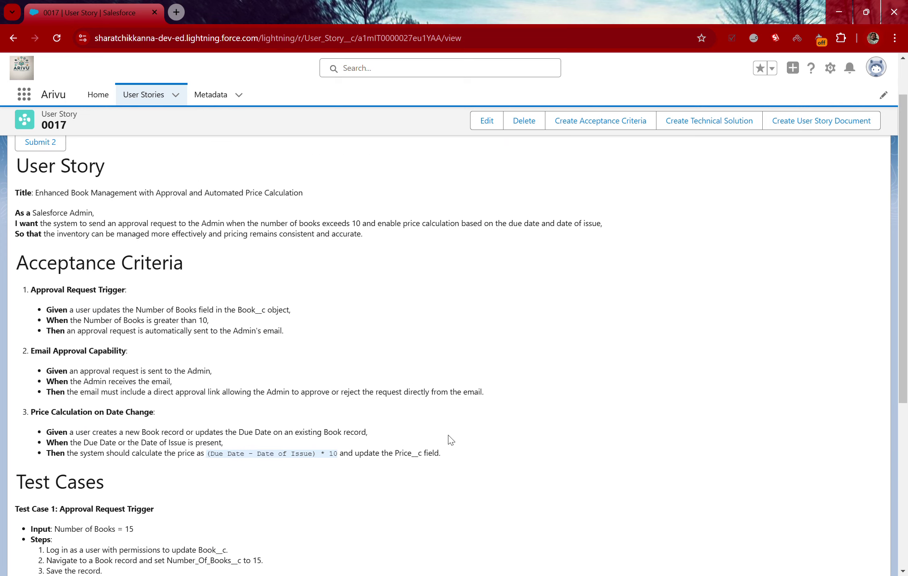
{"action": "left_click_drag", "start_coordinate": [447, 467], "coordinate": [25, 272]}
{"action": "left_click", "coordinate": [286, 290]}
{"action": "scroll", "coordinate": [286, 290], "scroll_direction": "up", "scroll_amount": 2}
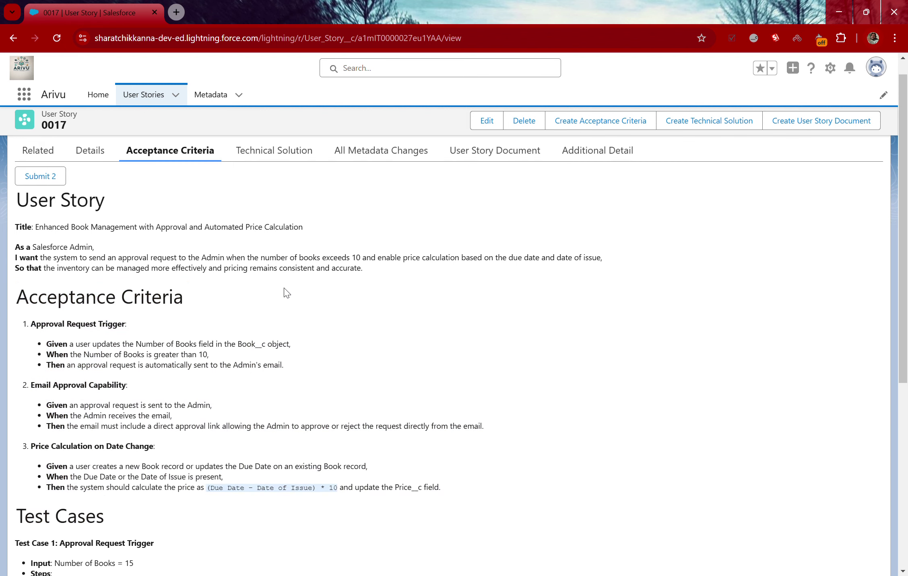
- Return to the story details, preview the requirement in the Generate Technical Solution Options form and close it without submitting
{"action": "left_click", "coordinate": [99, 173]}
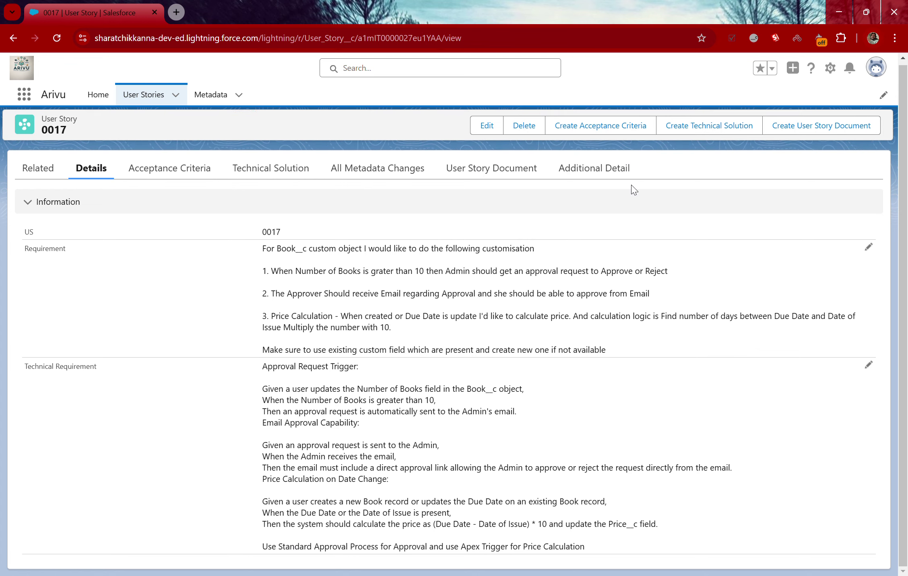
{"action": "left_click", "coordinate": [692, 130]}
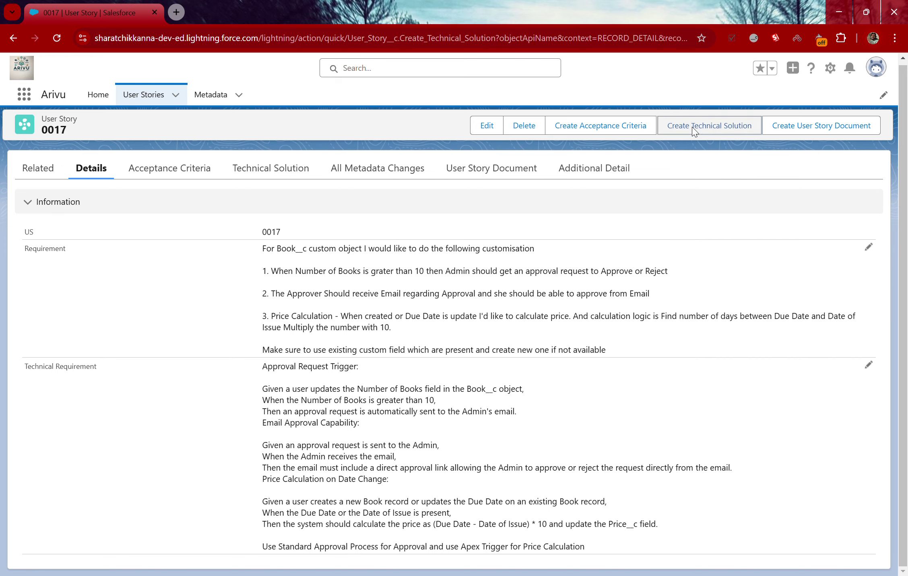
{"action": "left_click_drag", "start_coordinate": [716, 361], "coordinate": [726, 437]}
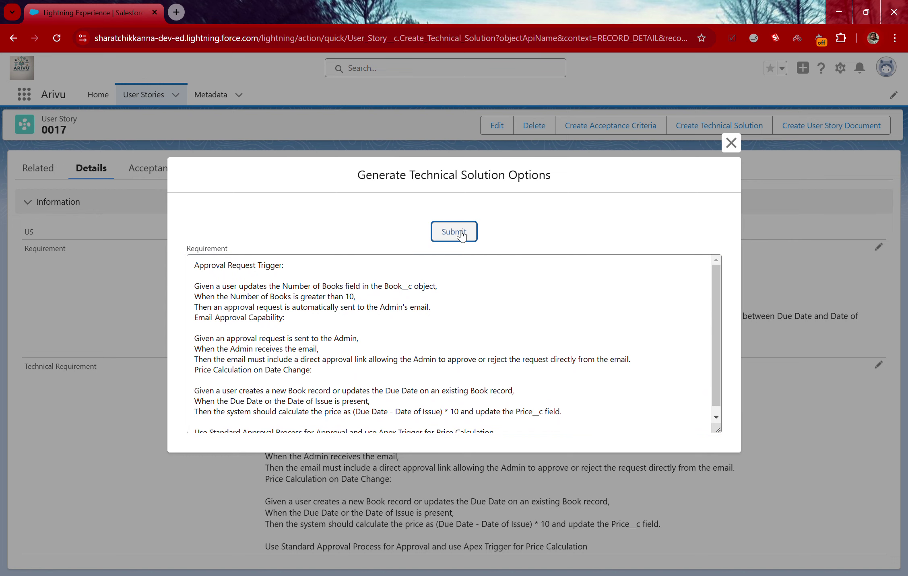
{"action": "left_click", "coordinate": [731, 142]}
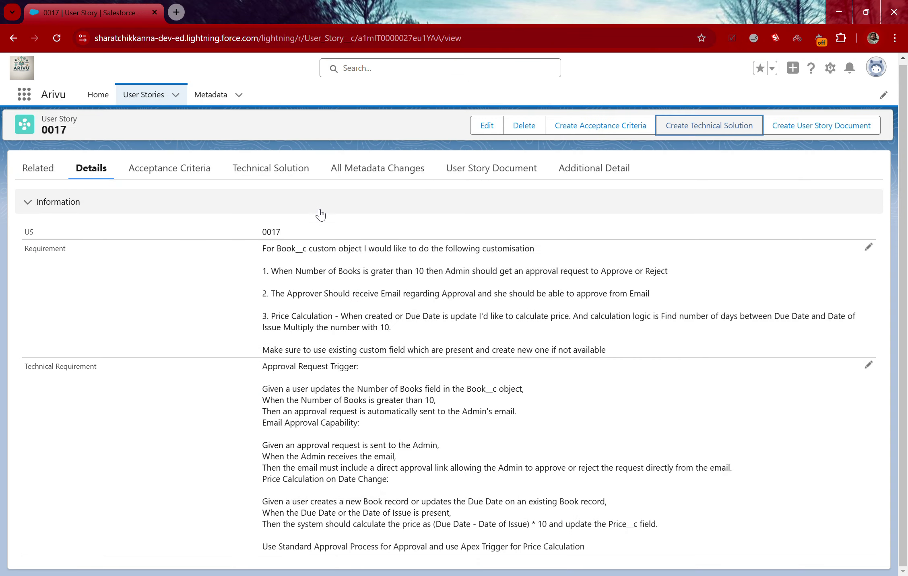
- View the generated technical solution, then check which custom object the requirement names in the story details
{"action": "left_click", "coordinate": [268, 178]}
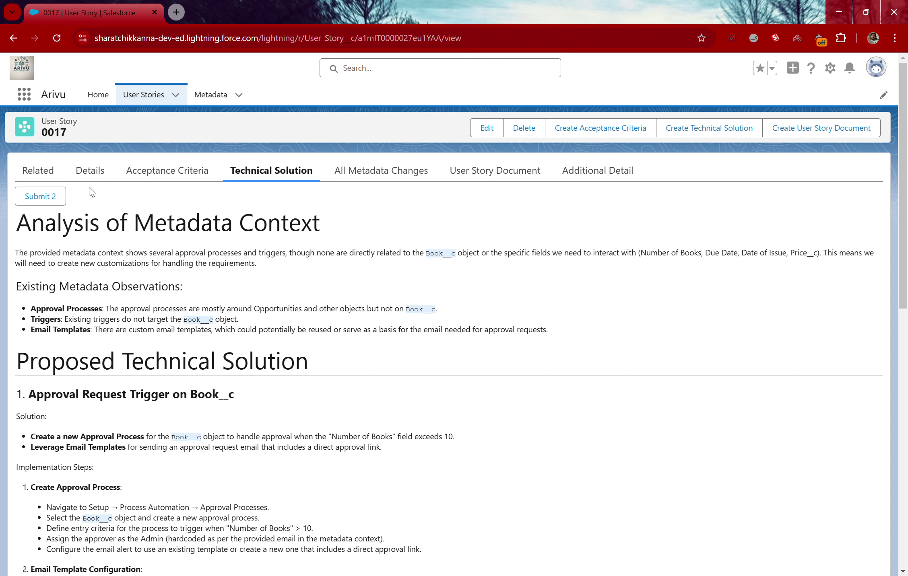
{"action": "left_click", "coordinate": [93, 177]}
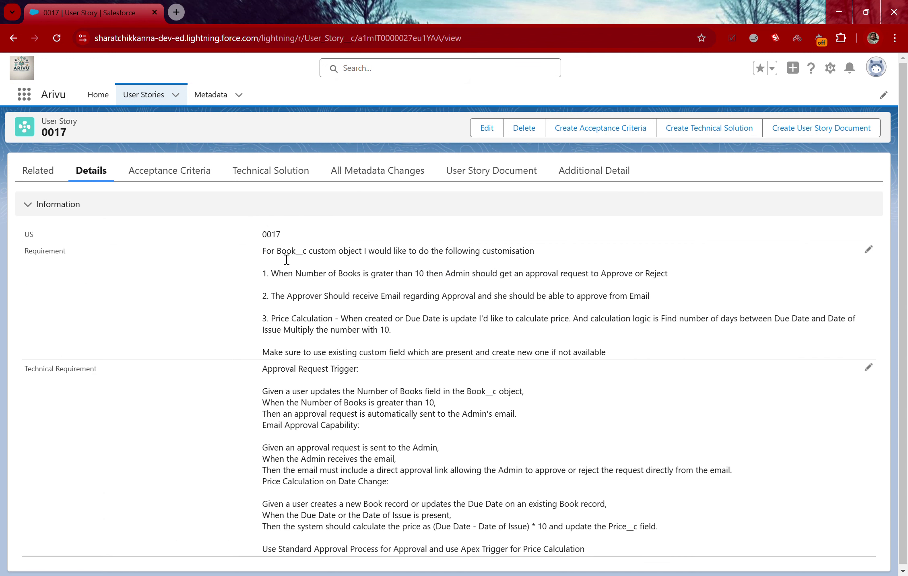
{"action": "left_click_drag", "start_coordinate": [278, 257], "coordinate": [313, 258]}
- Examine the technical solution's metadata analysis, including its observations on approval processes, triggers and email templates
{"action": "left_click", "coordinate": [276, 178]}
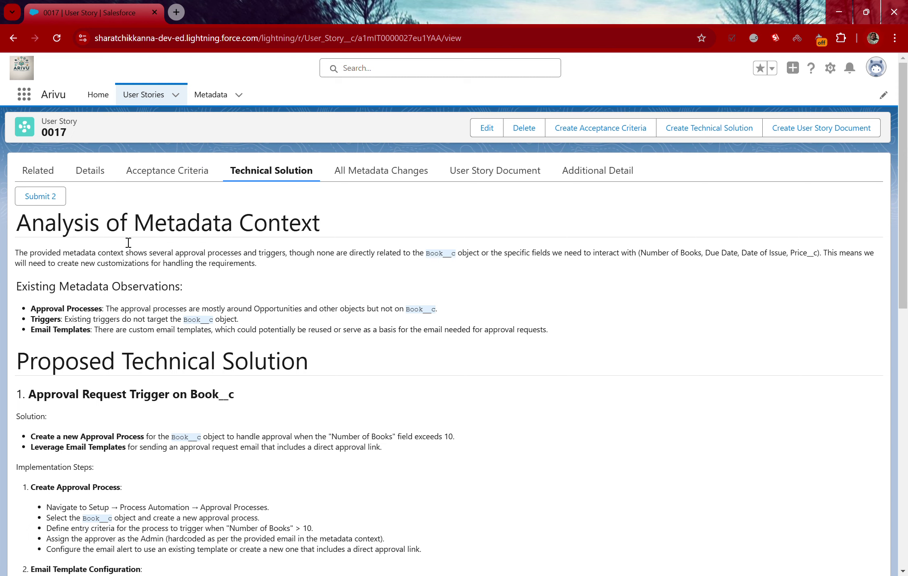
{"action": "left_click_drag", "start_coordinate": [32, 310], "coordinate": [107, 315]}
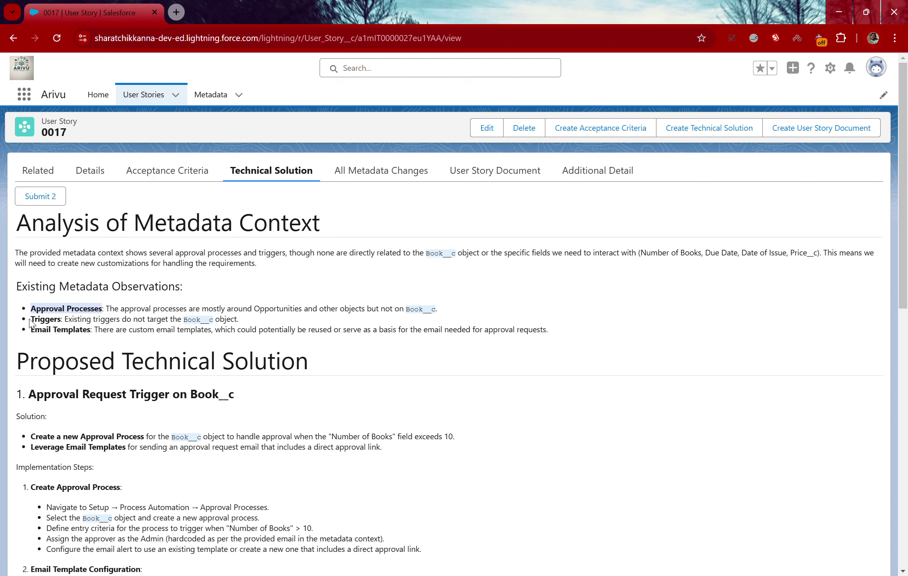
{"action": "left_click_drag", "start_coordinate": [31, 320], "coordinate": [64, 326]}
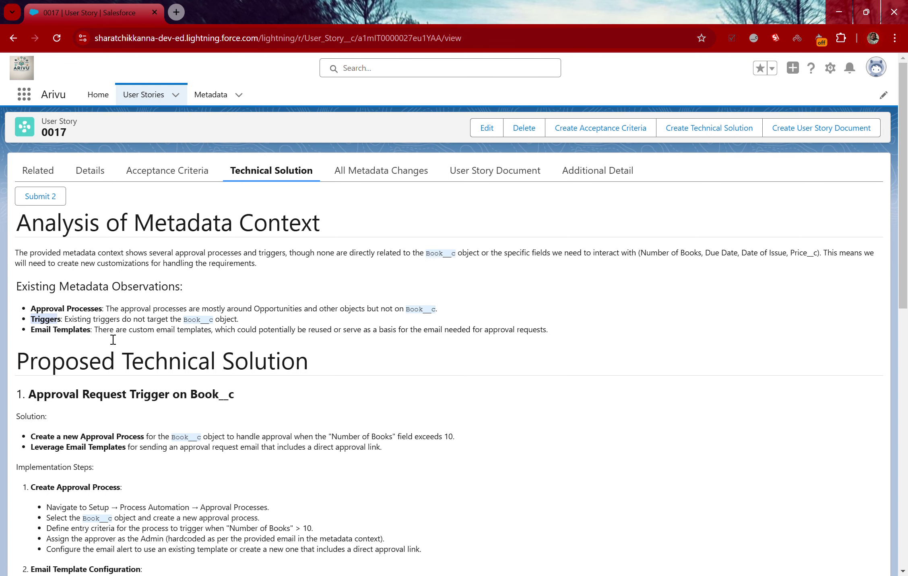
{"action": "scroll", "coordinate": [176, 365], "scroll_direction": "down", "scroll_amount": 1}
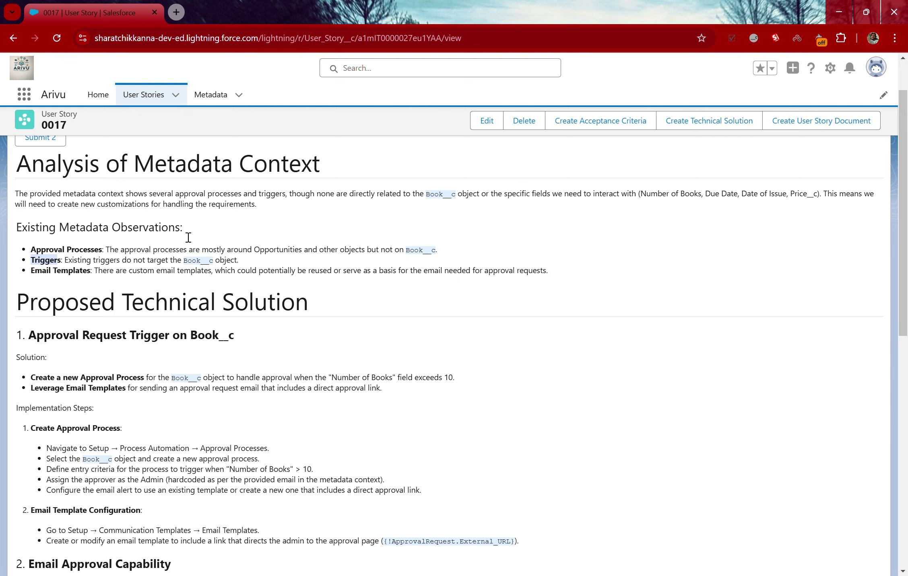
- Read through the proposed technical solution for the approval process, email approval capability and price calculation Apex trigger
{"action": "scroll", "coordinate": [198, 279], "scroll_direction": "down", "scroll_amount": 1}
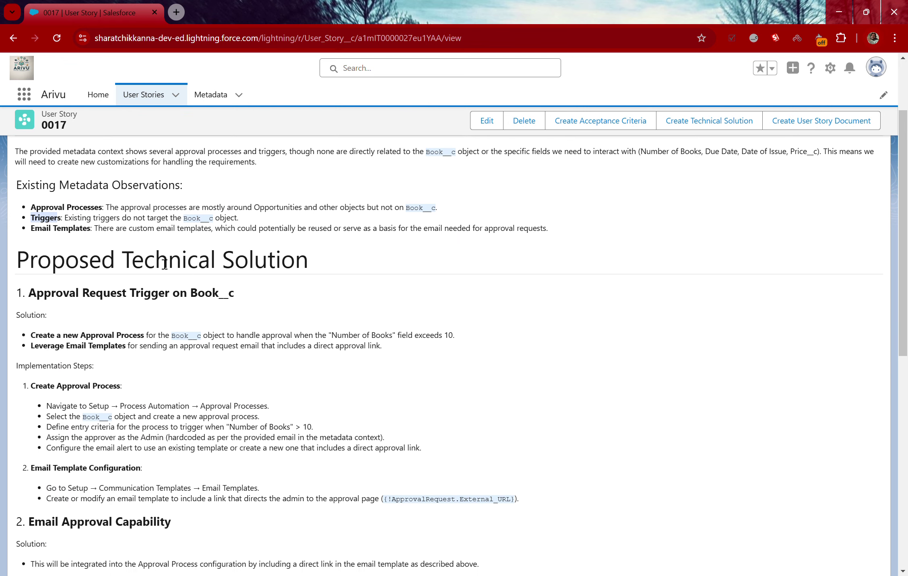
{"action": "scroll", "coordinate": [228, 341], "scroll_direction": "down", "scroll_amount": 1}
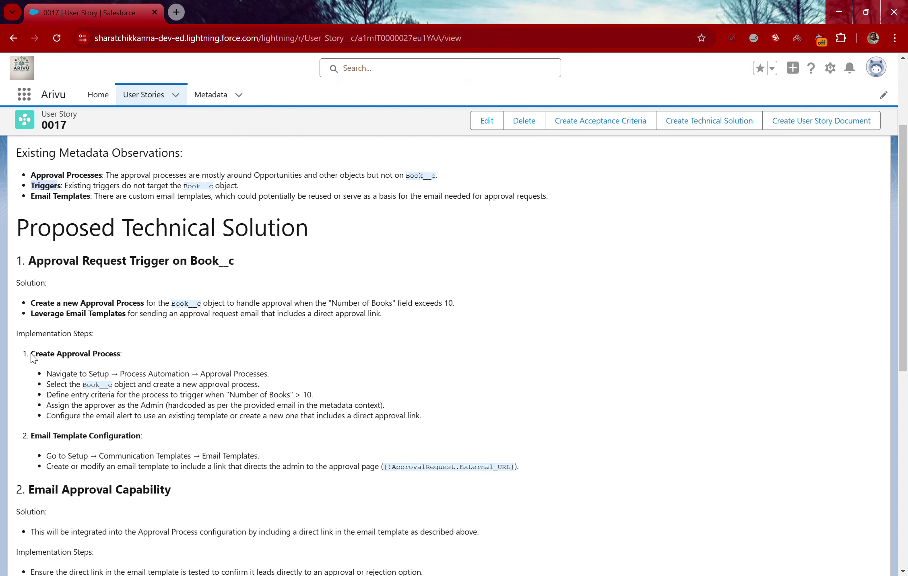
{"action": "scroll", "coordinate": [120, 359], "scroll_direction": "down", "scroll_amount": 1}
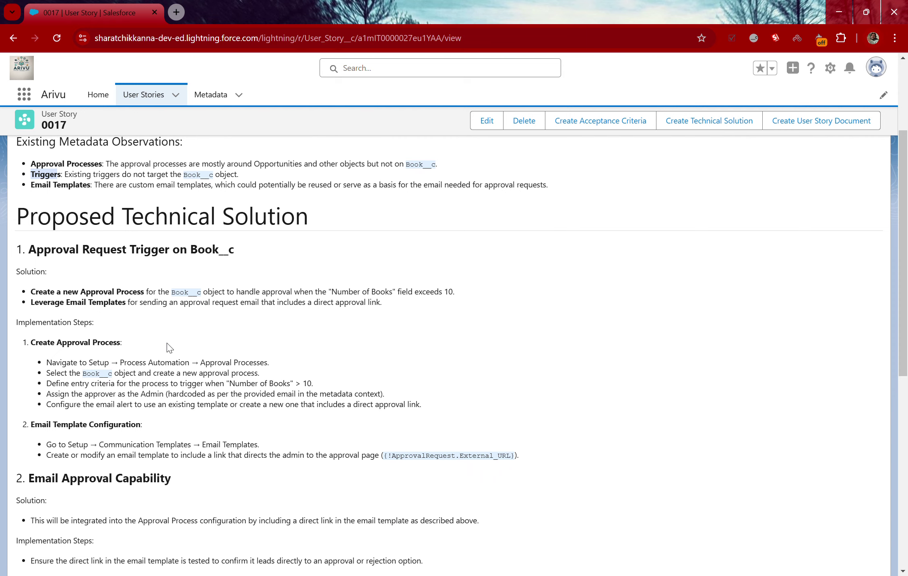
{"action": "scroll", "coordinate": [132, 349], "scroll_direction": "down", "scroll_amount": 1}
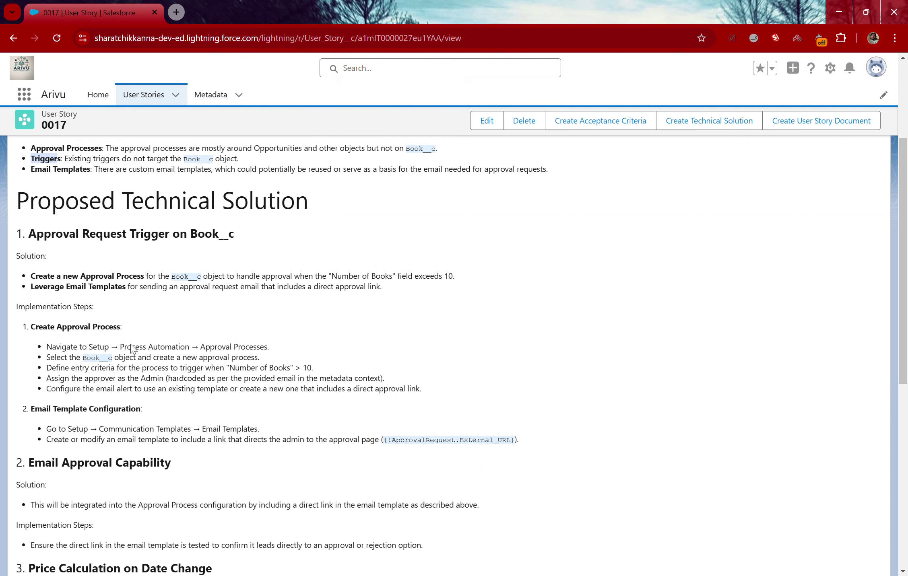
{"action": "scroll", "coordinate": [132, 348], "scroll_direction": "down", "scroll_amount": 1}
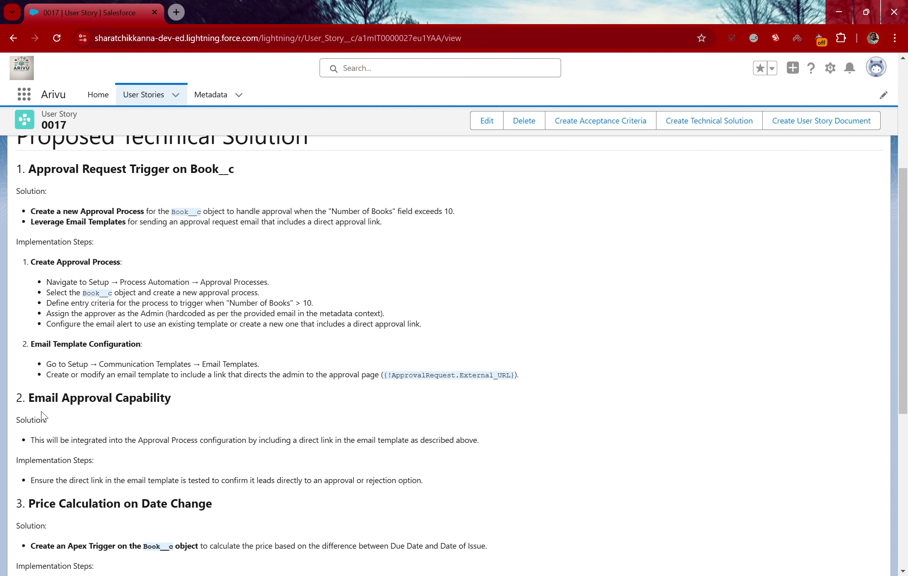
{"action": "left_click_drag", "start_coordinate": [29, 402], "coordinate": [174, 404]}
{"action": "left_click", "coordinate": [201, 404]}
{"action": "scroll", "coordinate": [200, 408], "scroll_direction": "down", "scroll_amount": 3}
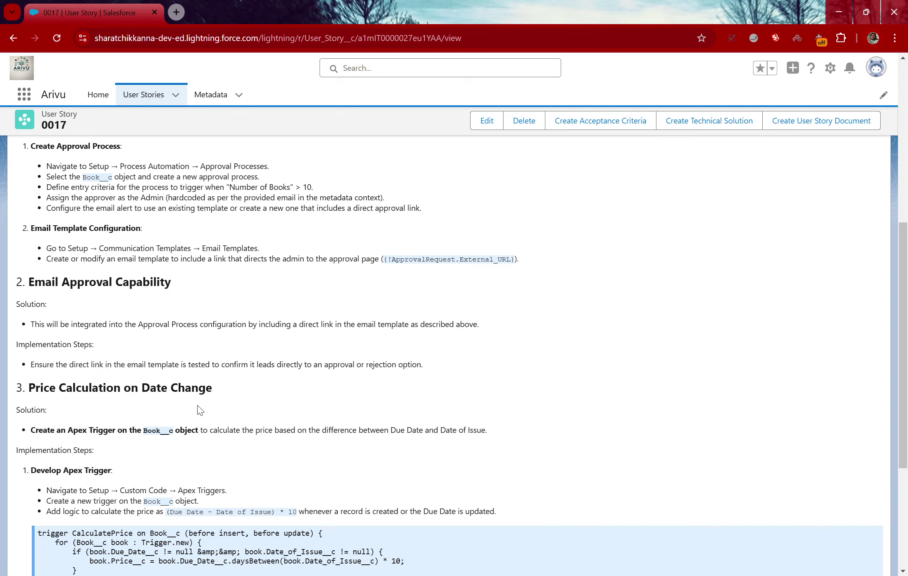
{"action": "scroll", "coordinate": [201, 410], "scroll_direction": "down", "scroll_amount": 2}
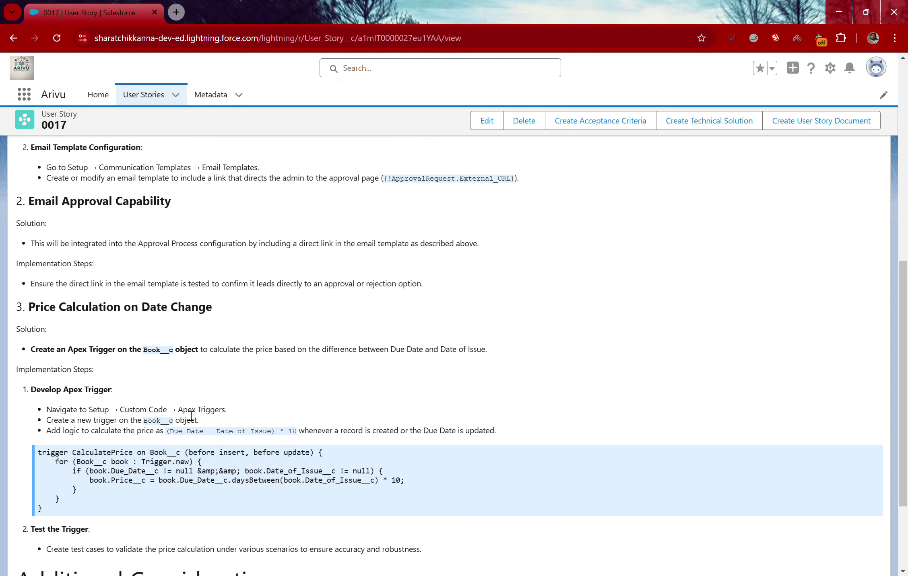
{"action": "scroll", "coordinate": [216, 365], "scroll_direction": "up", "scroll_amount": 6}
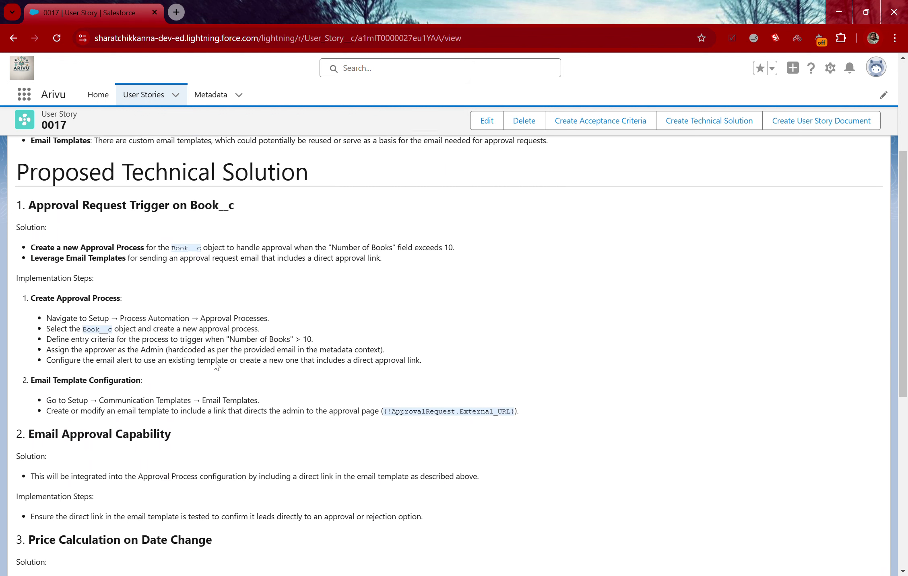
- Examine the CalculatePrice Apex trigger code and the additional considerations at the end of the technical solution
{"action": "scroll", "coordinate": [217, 365], "scroll_direction": "down", "scroll_amount": 8}
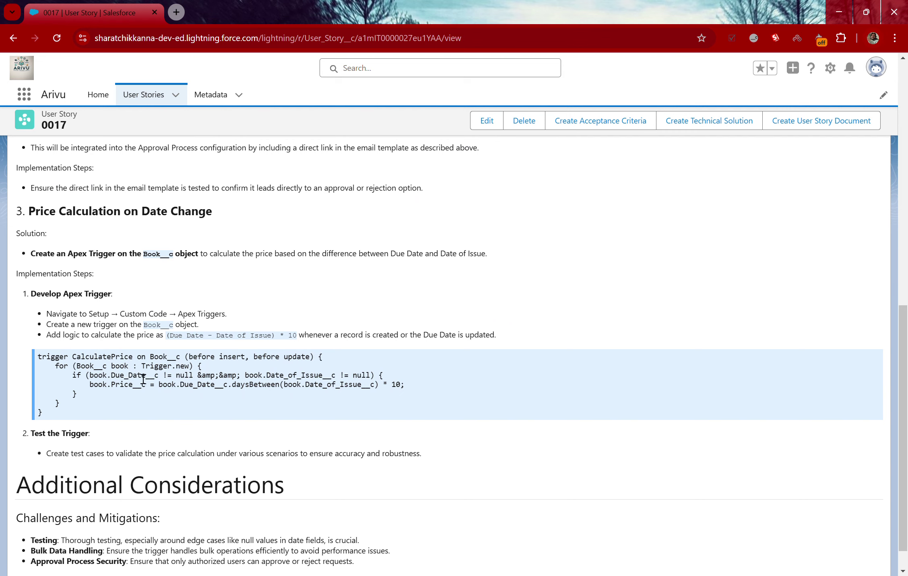
{"action": "left_click_drag", "start_coordinate": [39, 361], "coordinate": [62, 417]}
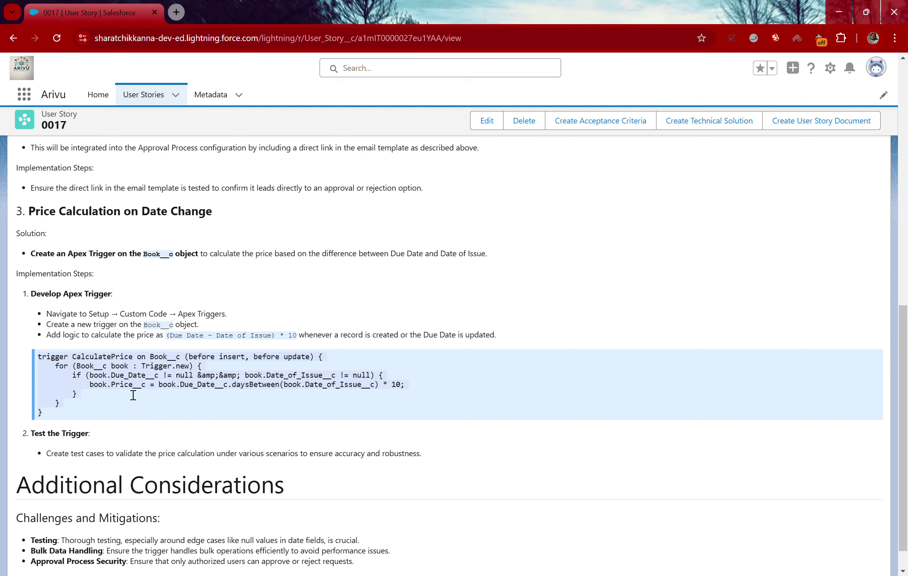
{"action": "left_click", "coordinate": [157, 443]}
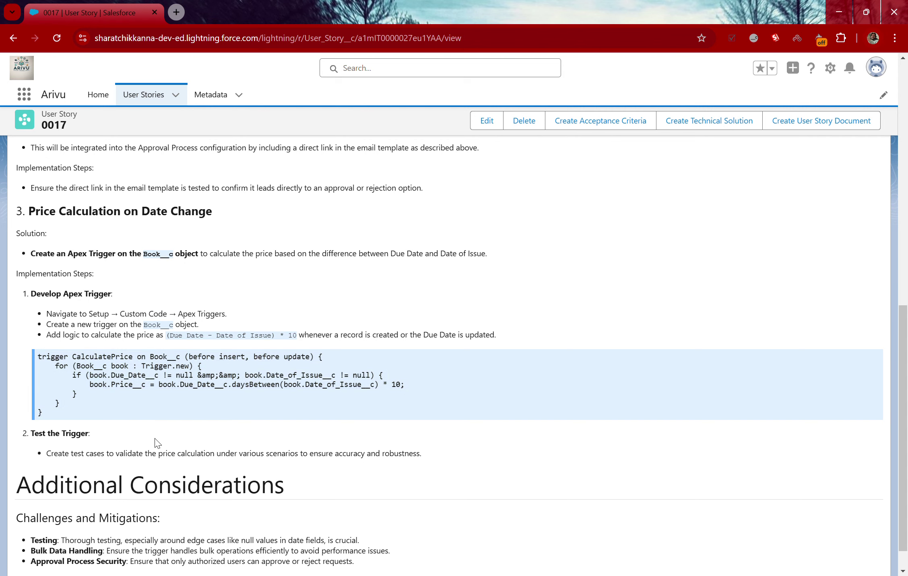
{"action": "scroll", "coordinate": [161, 444], "scroll_direction": "down", "scroll_amount": 1}
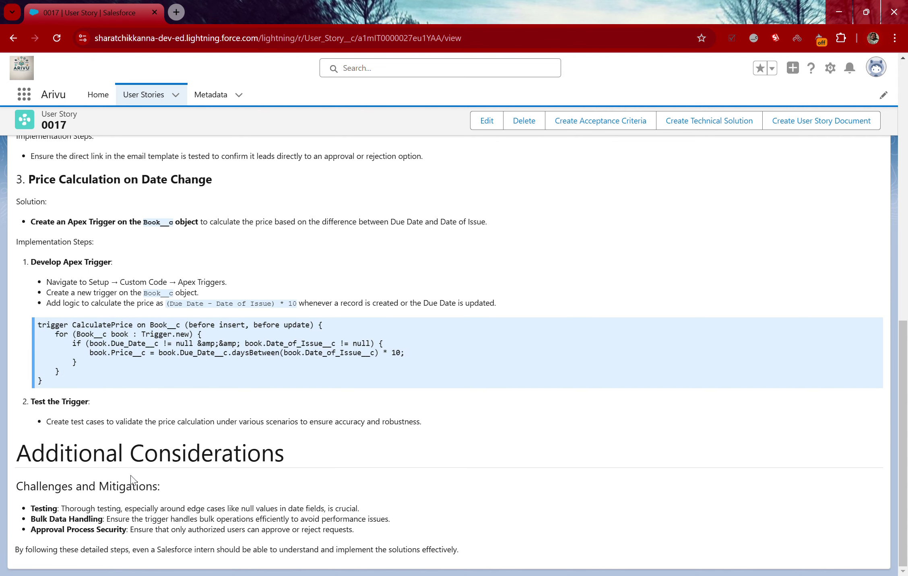
{"action": "scroll", "coordinate": [169, 376], "scroll_direction": "up", "scroll_amount": 20}
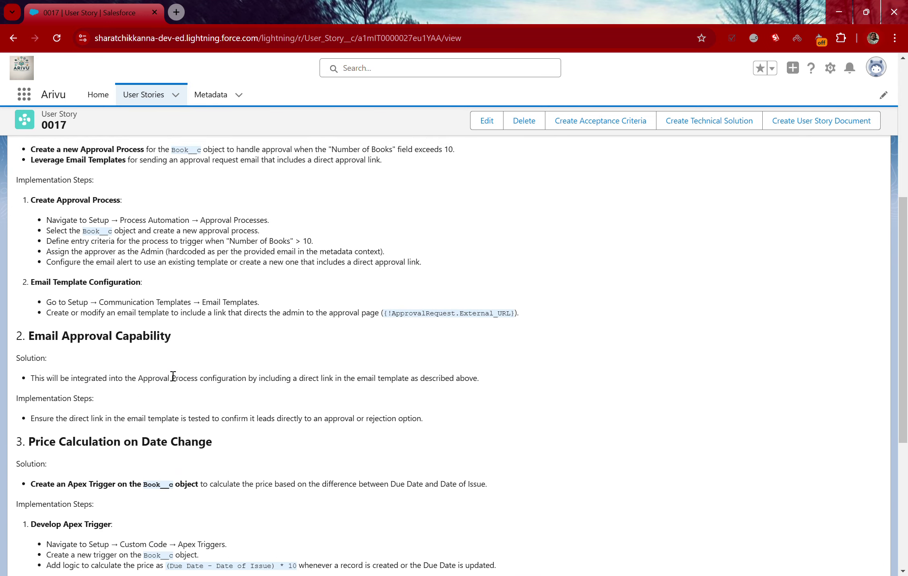
{"action": "scroll", "coordinate": [173, 376], "scroll_direction": "up", "scroll_amount": 1}
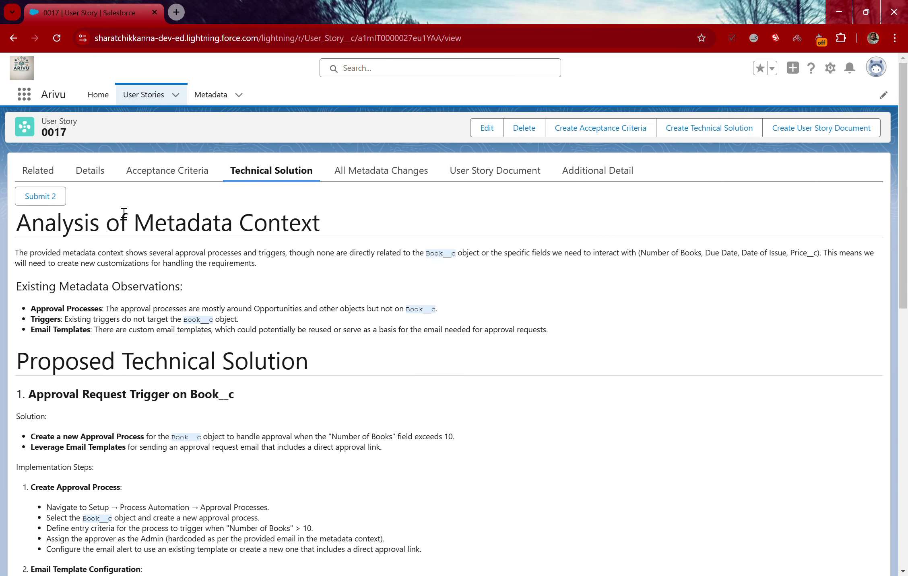
- Open the story's related AssignmentRule_Controller metadata record, preview its Generate Change Summary form and close it without submitting
{"action": "left_click", "coordinate": [45, 175]}
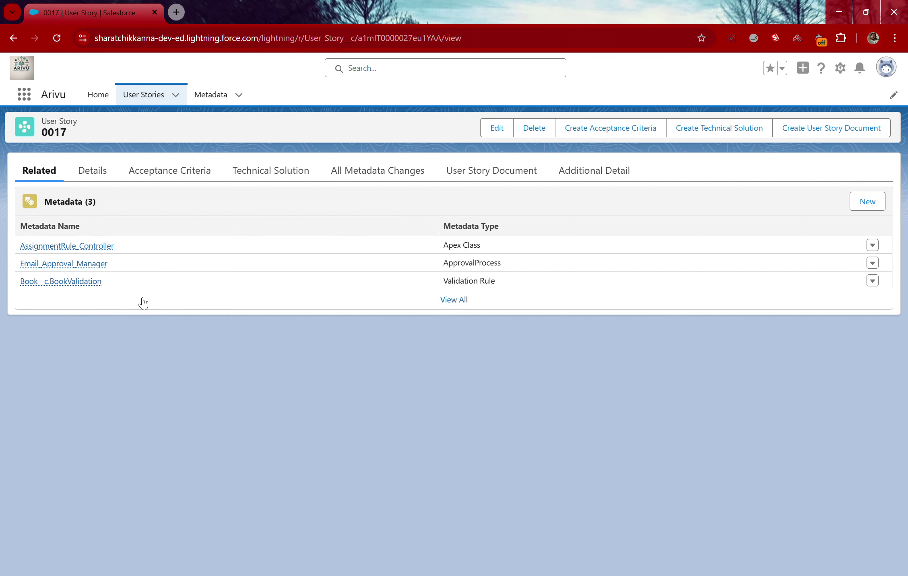
{"action": "left_click", "coordinate": [61, 245]}
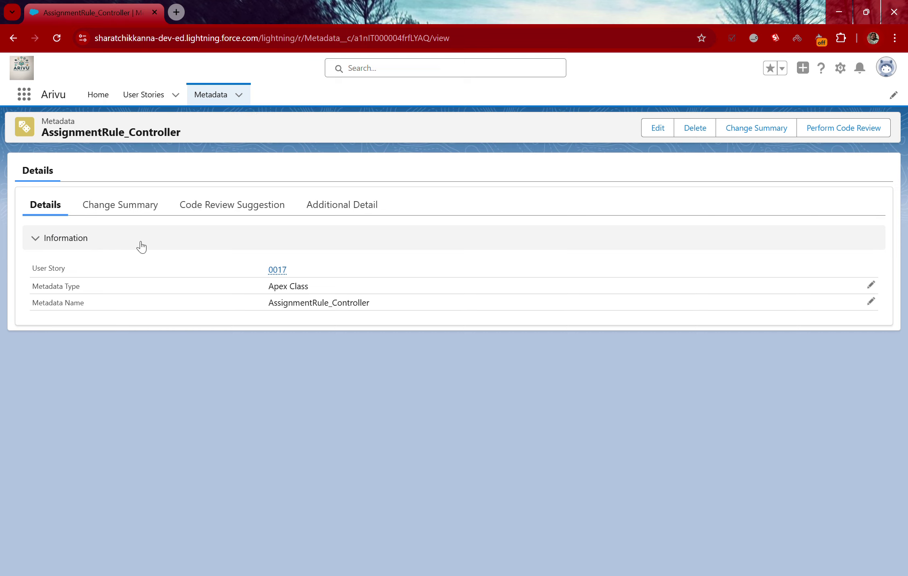
{"action": "left_click", "coordinate": [734, 128]}
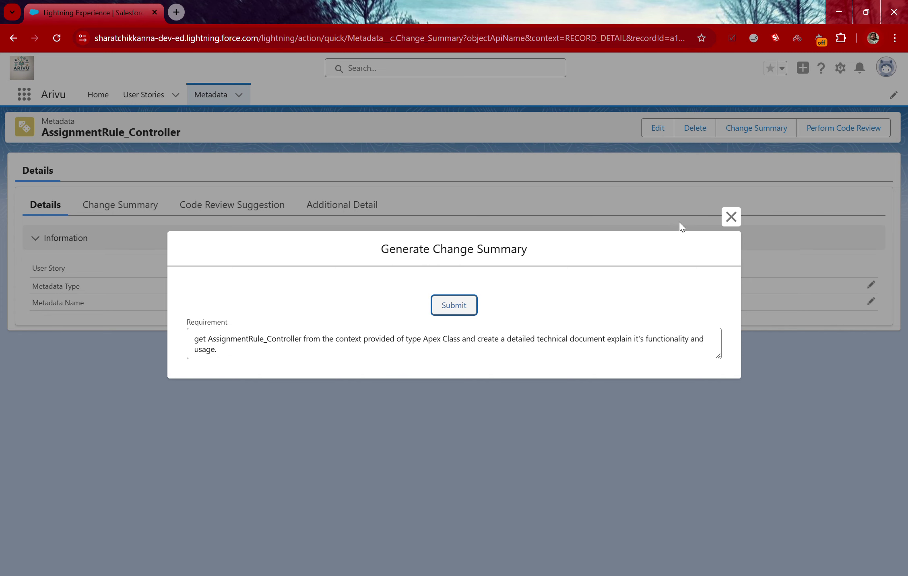
{"action": "left_click", "coordinate": [731, 216]}
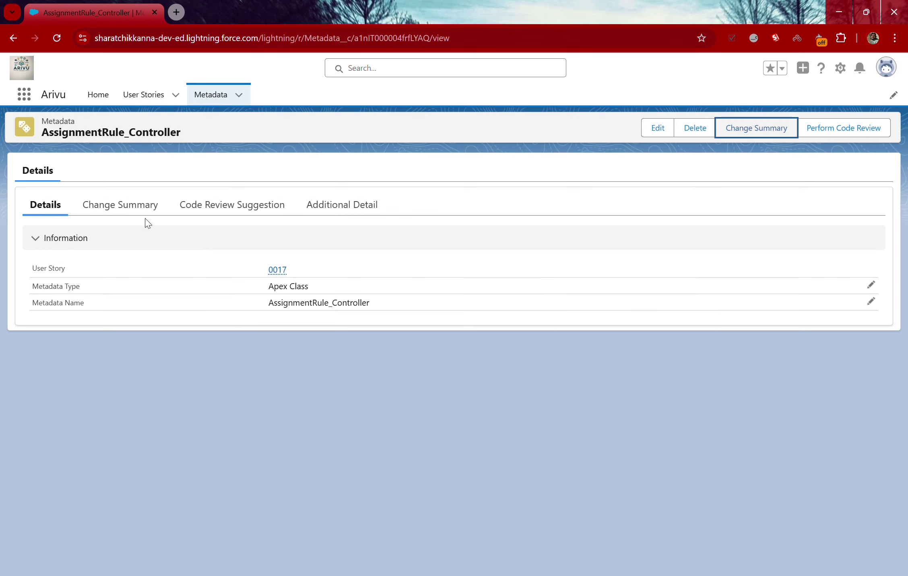
- Read through the AssignmentRule_Controller change summary, from the class overview and methods to the conclusion
{"action": "left_click", "coordinate": [131, 207]}
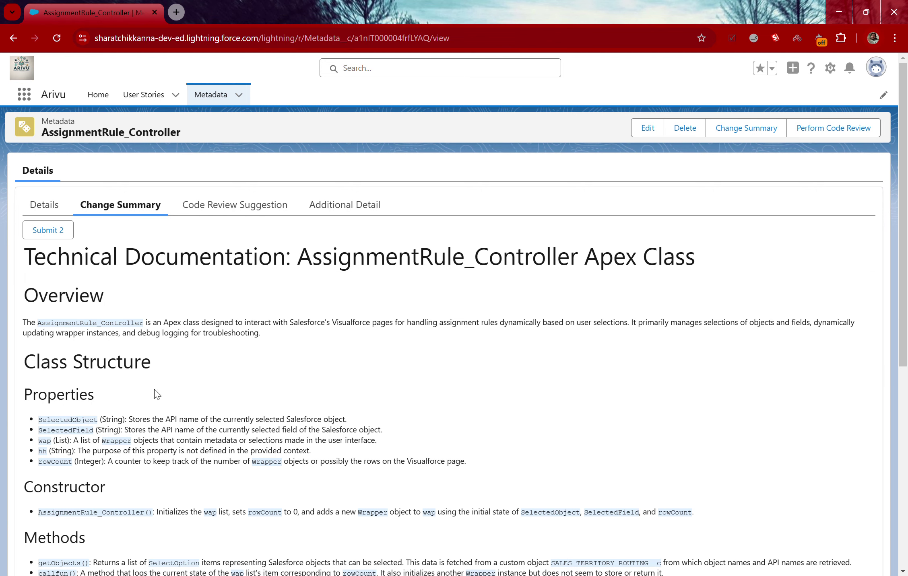
{"action": "scroll", "coordinate": [155, 393], "scroll_direction": "down", "scroll_amount": 5}
{"action": "scroll", "coordinate": [155, 393], "scroll_direction": "down", "scroll_amount": 1}
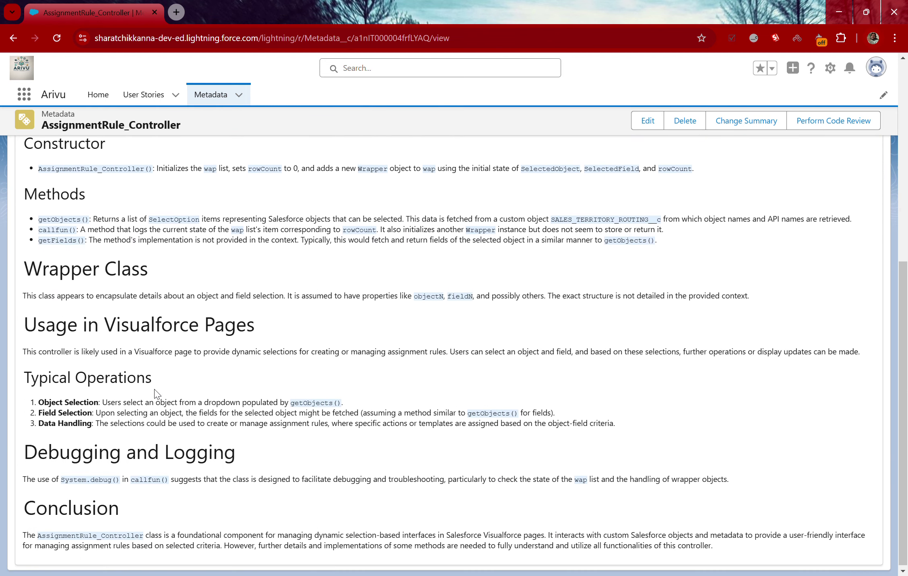
{"action": "scroll", "coordinate": [158, 396], "scroll_direction": "up", "scroll_amount": 1}
{"action": "scroll", "coordinate": [159, 396], "scroll_direction": "down", "scroll_amount": 1}
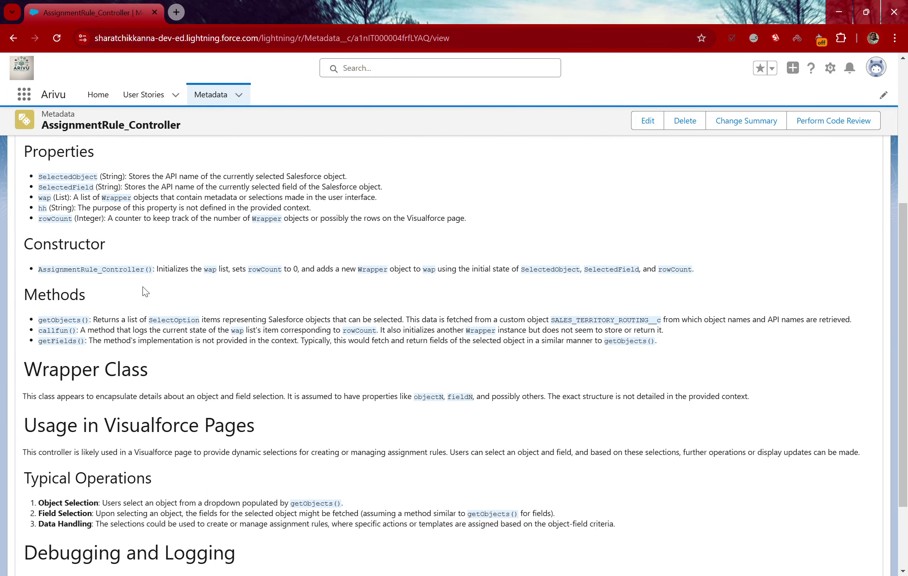
{"action": "scroll", "coordinate": [149, 292], "scroll_direction": "up", "scroll_amount": 4}
{"action": "scroll", "coordinate": [149, 292], "scroll_direction": "up", "scroll_amount": 1}
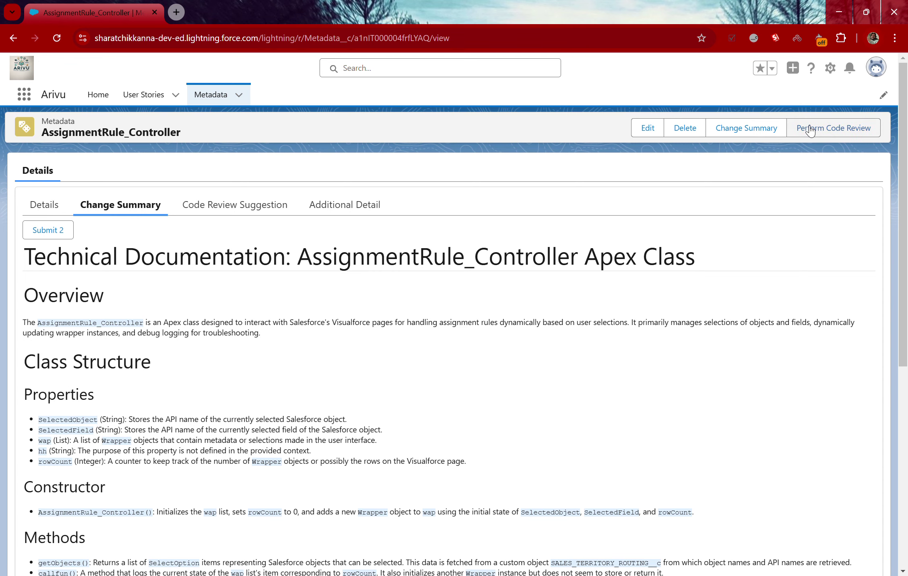
- Preview the Generate Code Review Summary form without submitting it, then read through the code review suggestions for AssignmentRule_Controller
{"action": "left_click", "coordinate": [827, 128]}
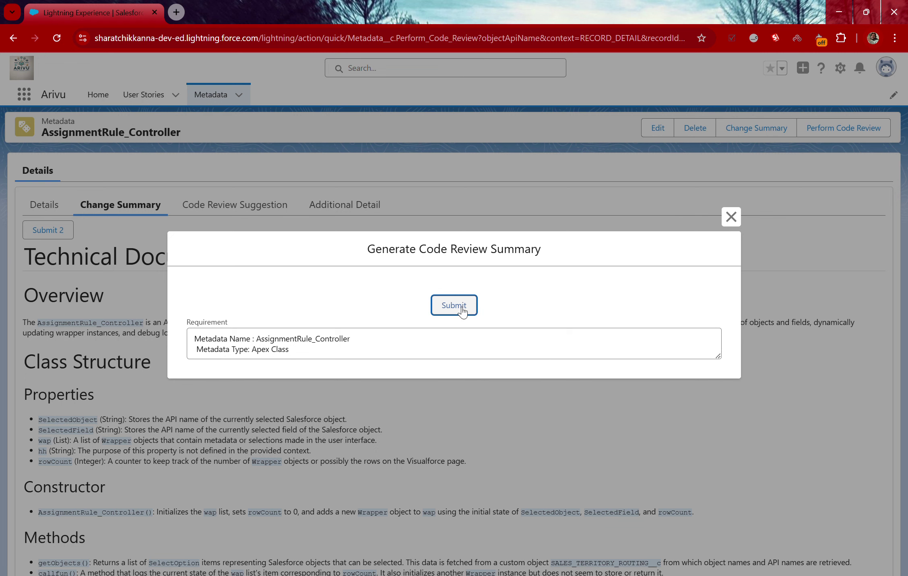
{"action": "left_click", "coordinate": [730, 217]}
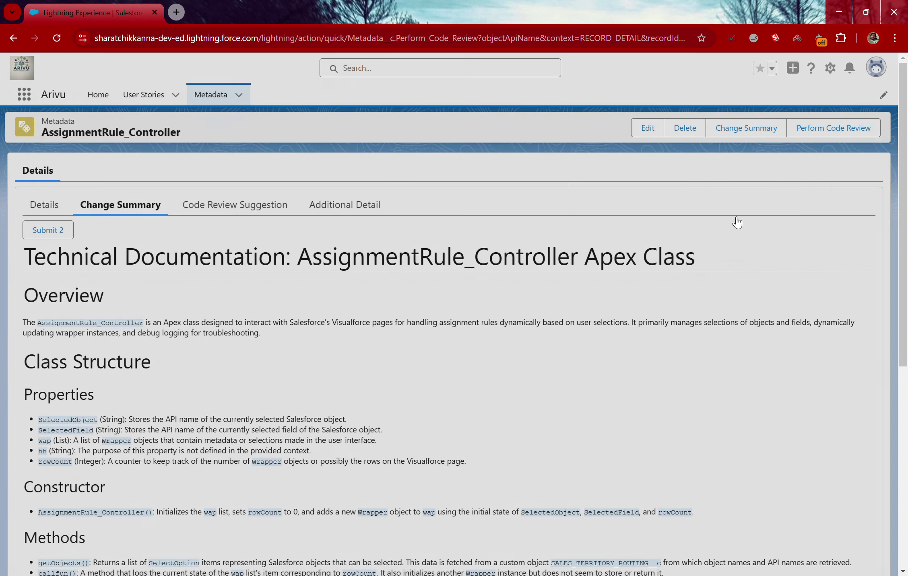
{"action": "left_click", "coordinate": [222, 213]}
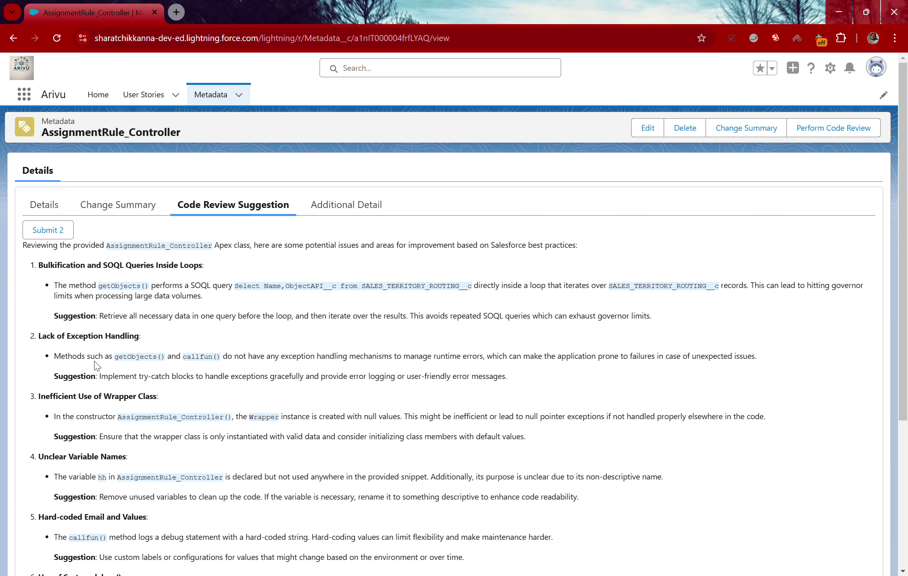
{"action": "scroll", "coordinate": [96, 365], "scroll_direction": "down", "scroll_amount": 2}
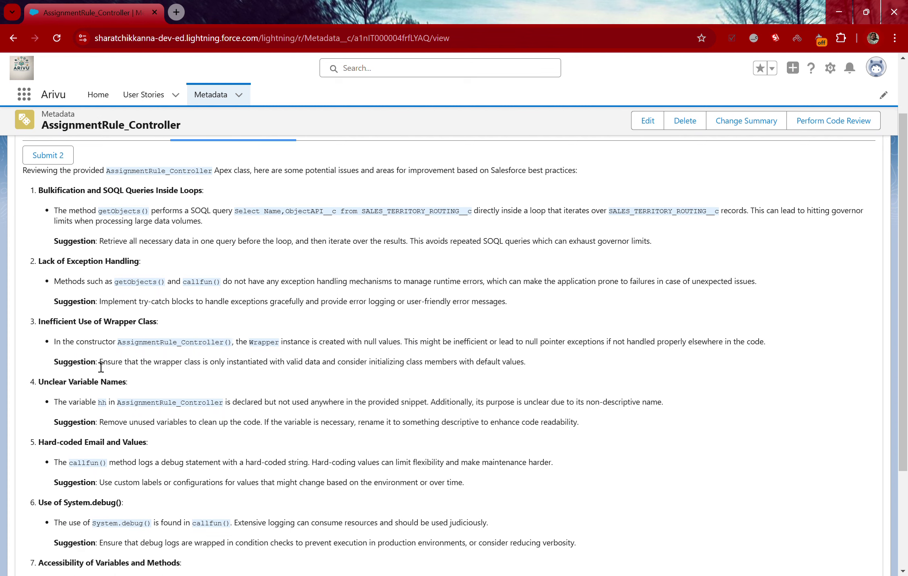
{"action": "scroll", "coordinate": [95, 420], "scroll_direction": "down", "scroll_amount": 3}
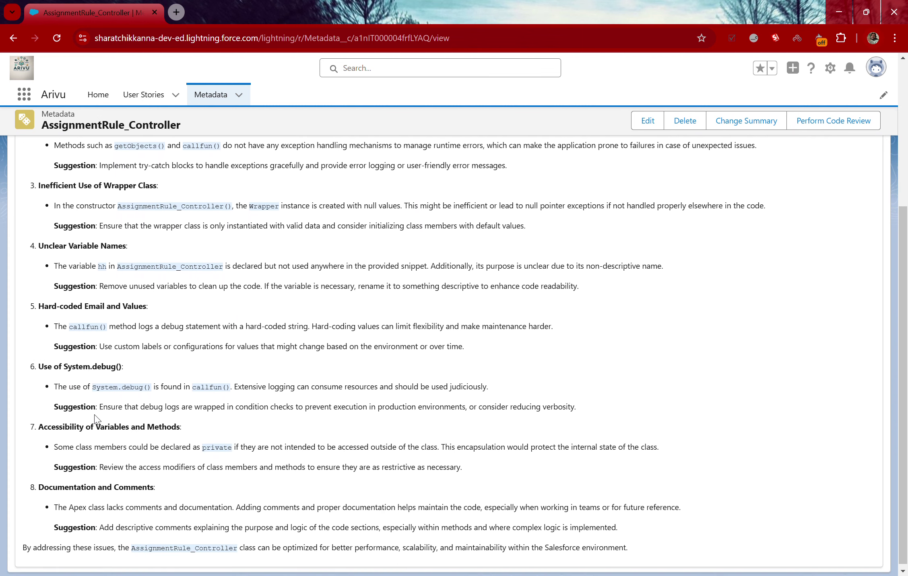
{"action": "scroll", "coordinate": [96, 420], "scroll_direction": "up", "scroll_amount": 5}
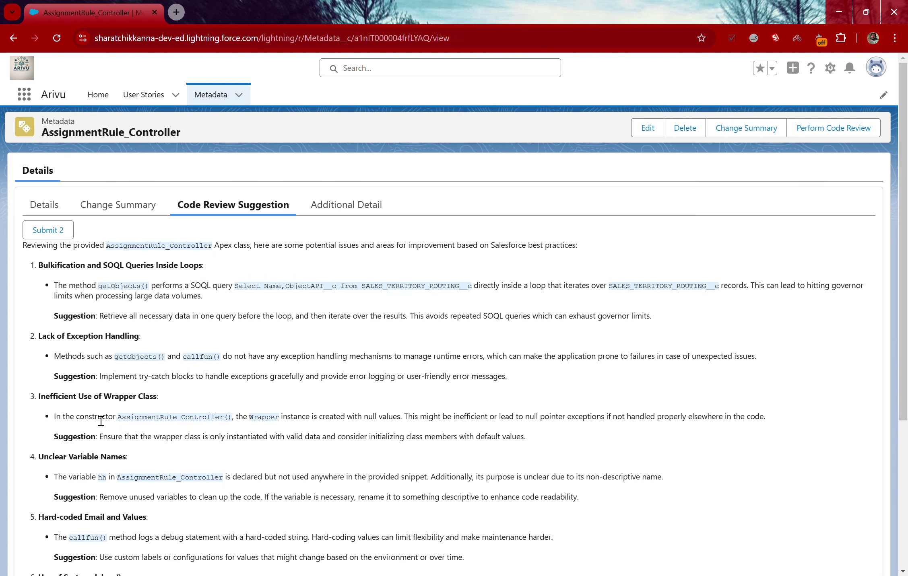
- Return to user story 0017 from the metadata details and open its related Book__c.BookValidation validation rule record
{"action": "left_click", "coordinate": [43, 206]}
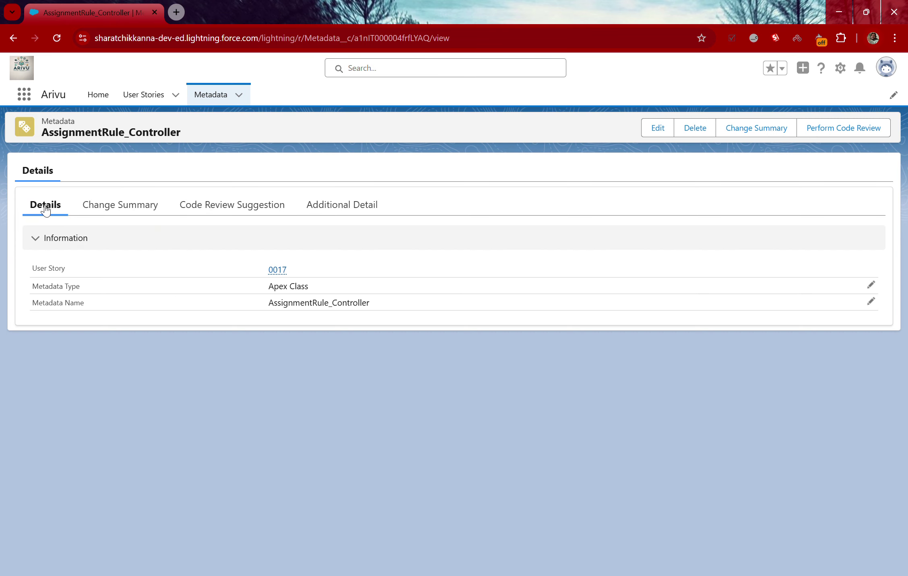
{"action": "left_click", "coordinate": [278, 270]}
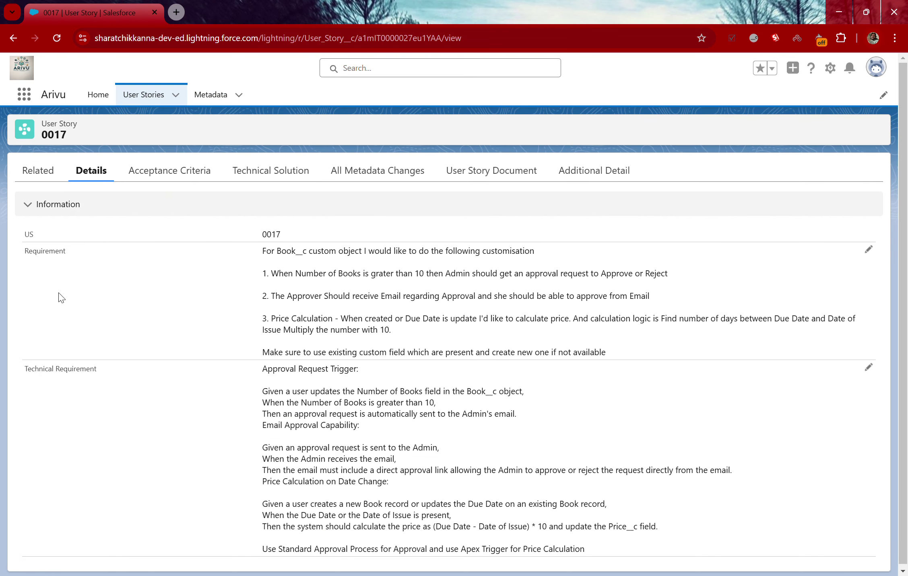
{"action": "left_click", "coordinate": [36, 169]}
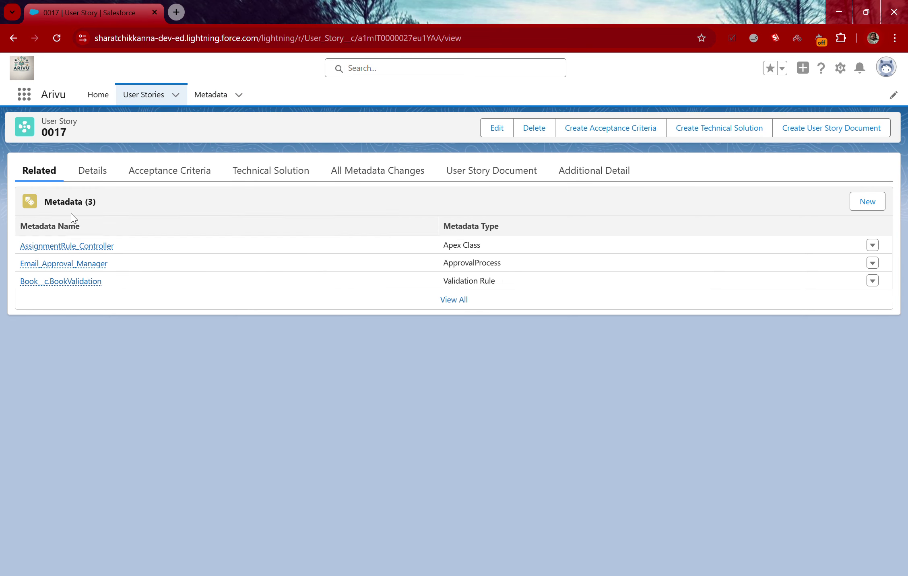
{"action": "mouse_move", "coordinate": [59, 277]}
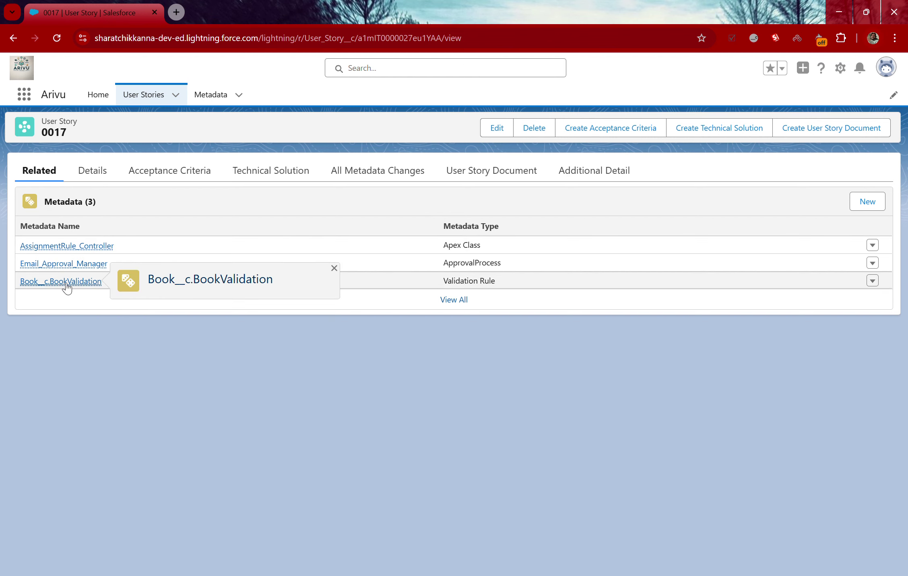
{"action": "left_click", "coordinate": [69, 284]}
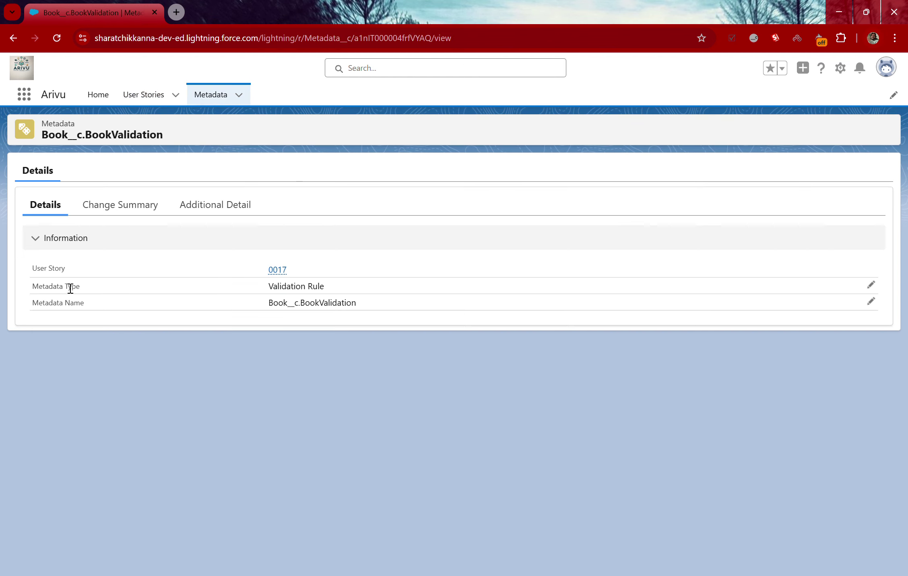
- Read through the Book__c.BookValidation change summary, including its rule definition, error messaging, usage and conclusion
{"action": "left_click", "coordinate": [130, 209]}
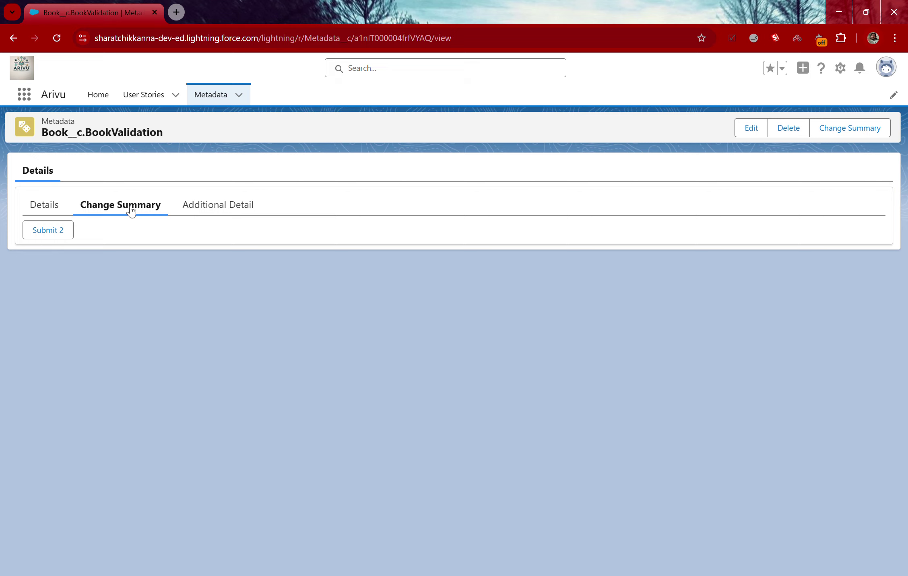
{"action": "scroll", "coordinate": [193, 419], "scroll_direction": "down", "scroll_amount": 4}
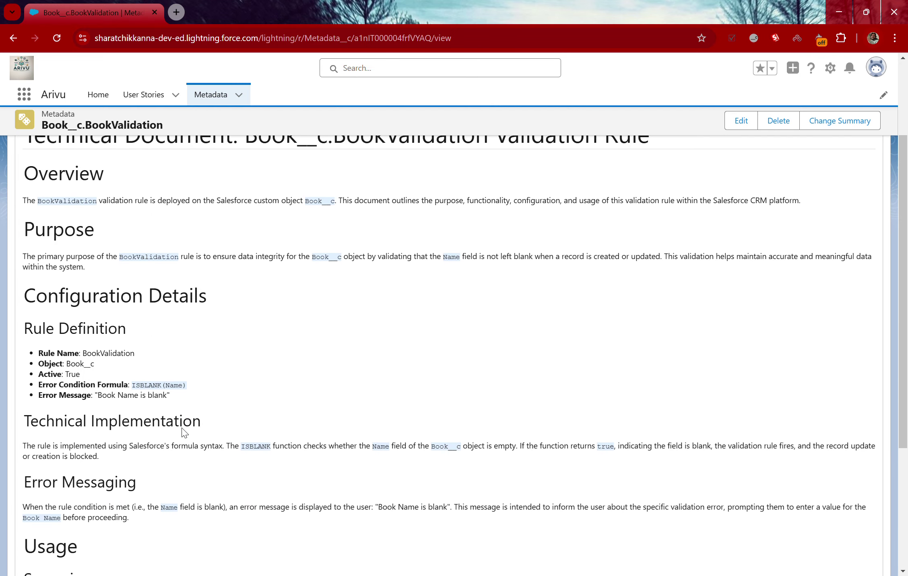
{"action": "scroll", "coordinate": [187, 430], "scroll_direction": "down", "scroll_amount": 2}
{"action": "scroll", "coordinate": [188, 434], "scroll_direction": "down", "scroll_amount": 2}
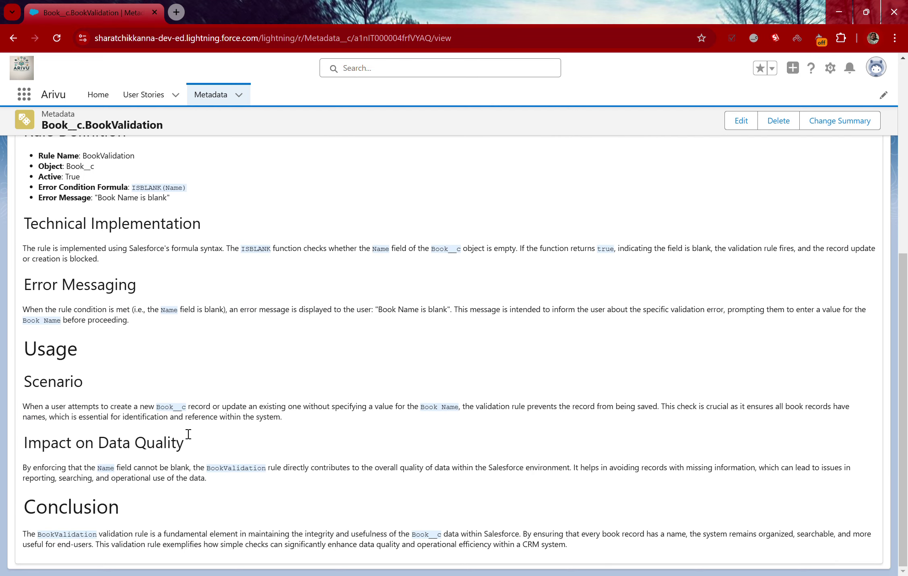
{"action": "scroll", "coordinate": [188, 434], "scroll_direction": "up", "scroll_amount": 5}
{"action": "scroll", "coordinate": [227, 341], "scroll_direction": "up", "scroll_amount": 4}
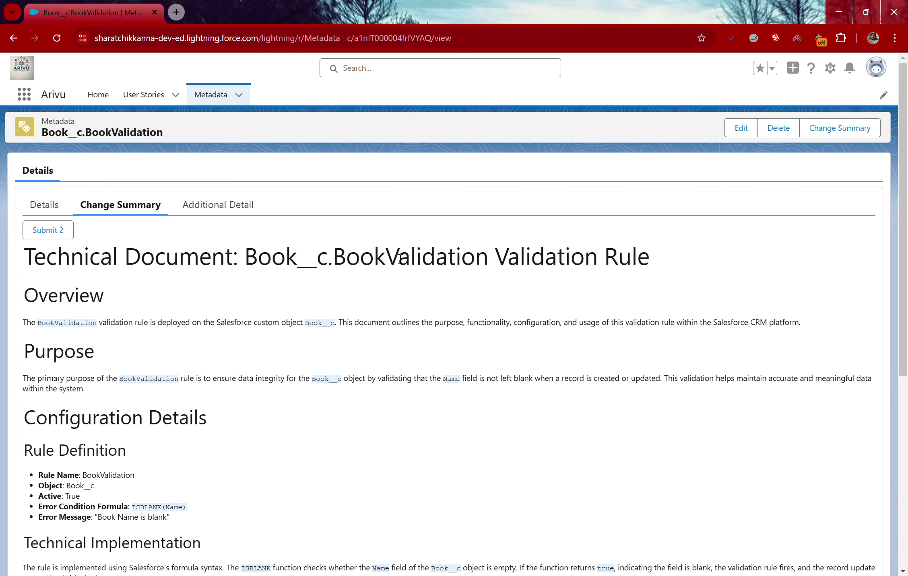
- Return to user story 0017, preview the Generate User Story Document form and close it without generating a document
{"action": "left_click", "coordinate": [44, 207]}
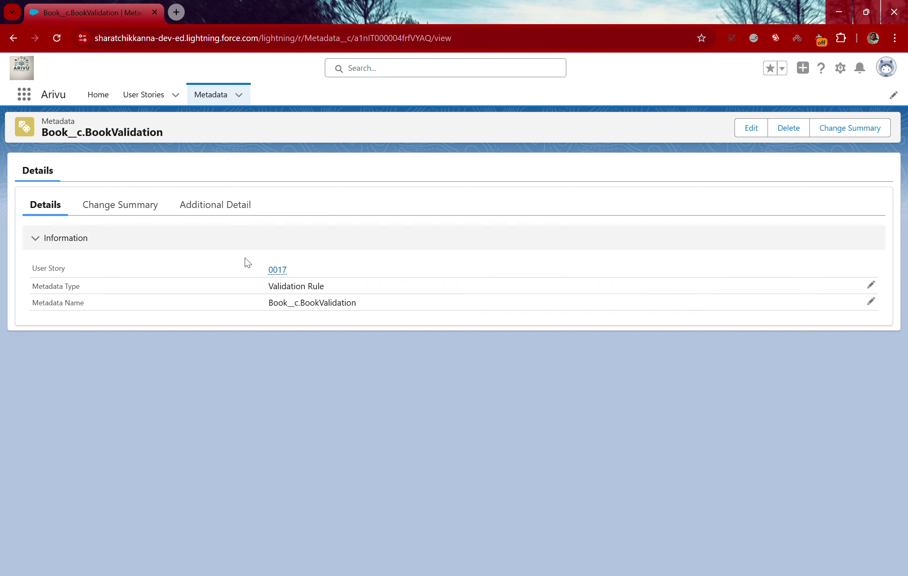
{"action": "left_click", "coordinate": [281, 273]}
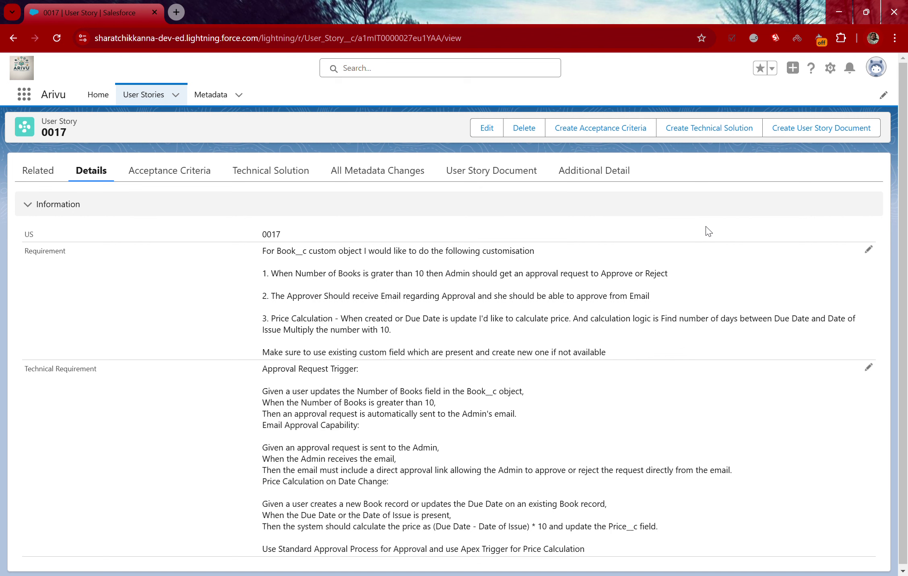
{"action": "left_click", "coordinate": [798, 126]}
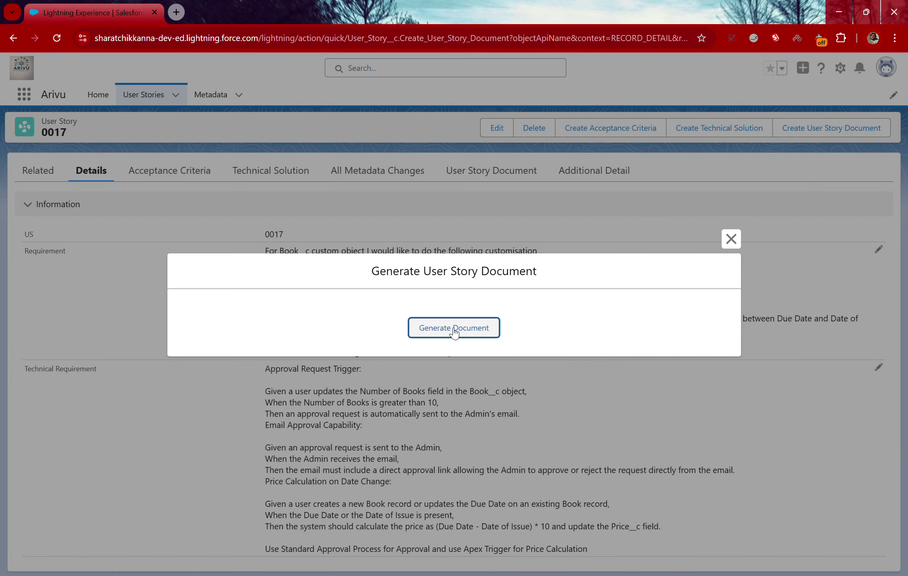
{"action": "left_click", "coordinate": [730, 239]}
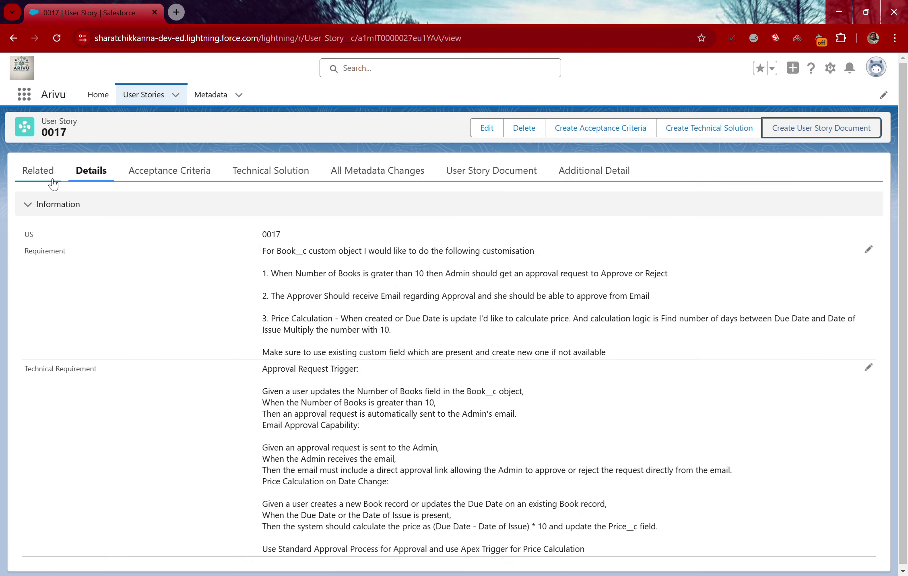
- Check the story's related metadata records, then view the existing user story document
{"action": "left_click", "coordinate": [43, 177]}
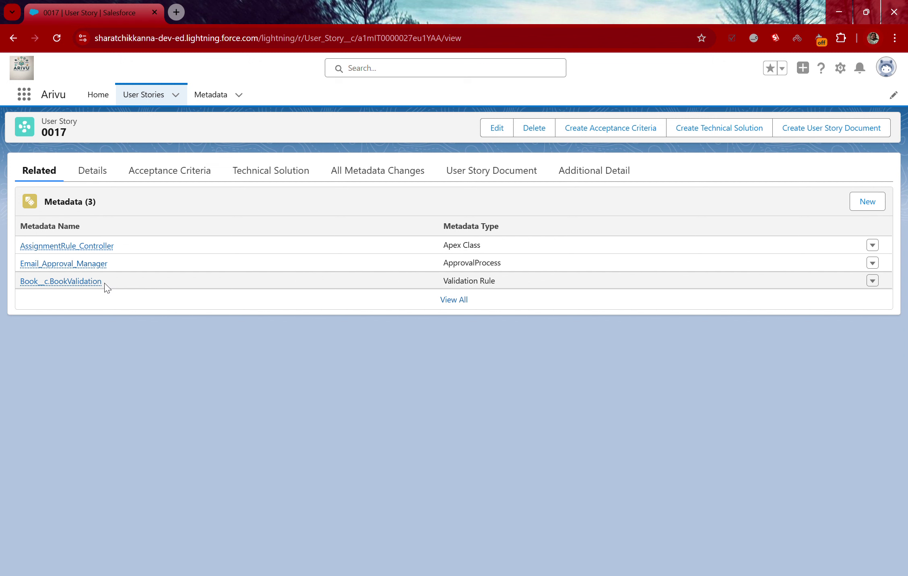
{"action": "left_click", "coordinate": [479, 176]}
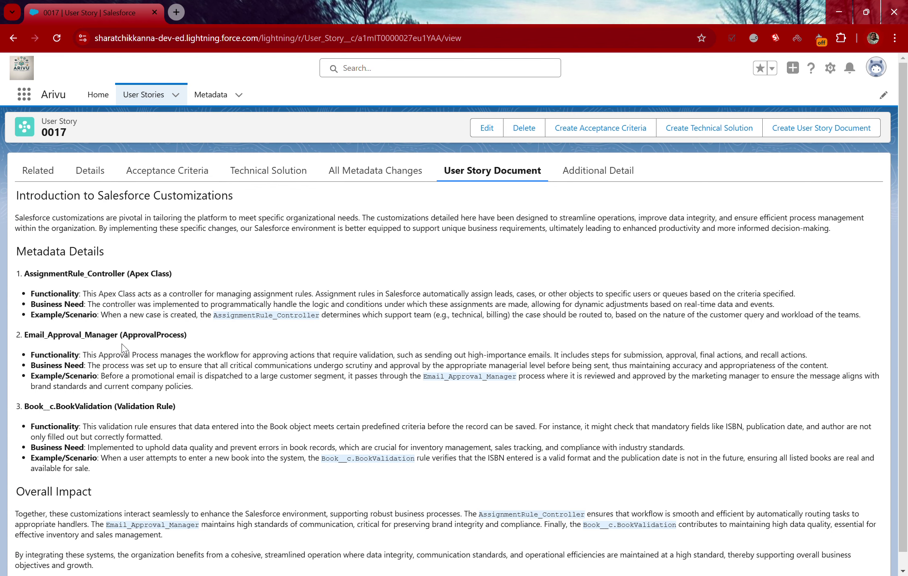
- Read through story 0017's user story document, then check its combined metadata changes and list of related metadata records
{"action": "scroll", "coordinate": [129, 385], "scroll_direction": "down", "scroll_amount": 1}
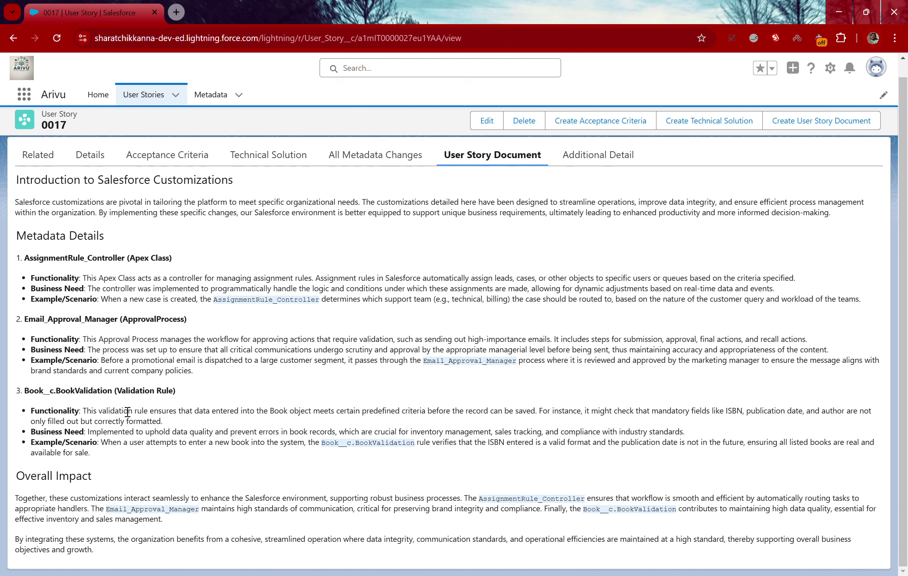
{"action": "scroll", "coordinate": [132, 416], "scroll_direction": "up", "scroll_amount": 1}
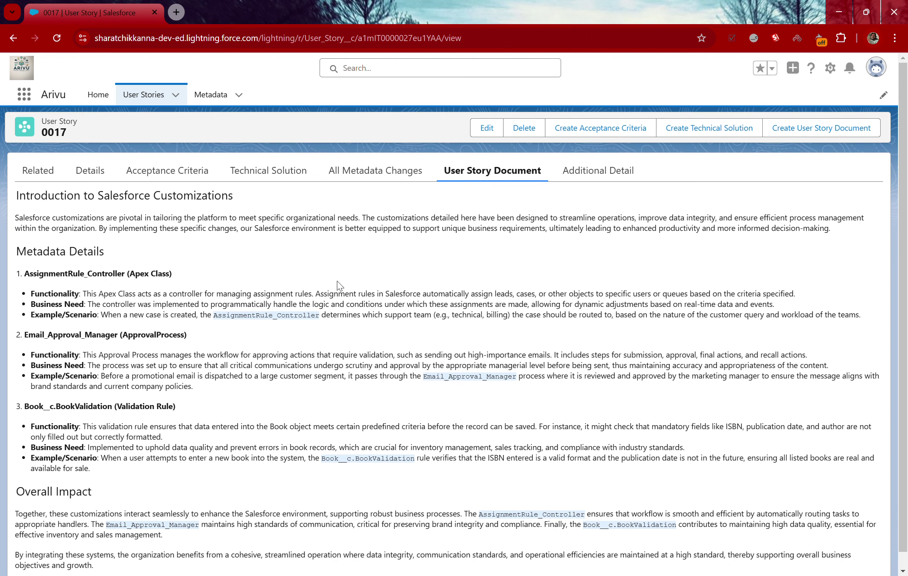
{"action": "left_click", "coordinate": [379, 171]}
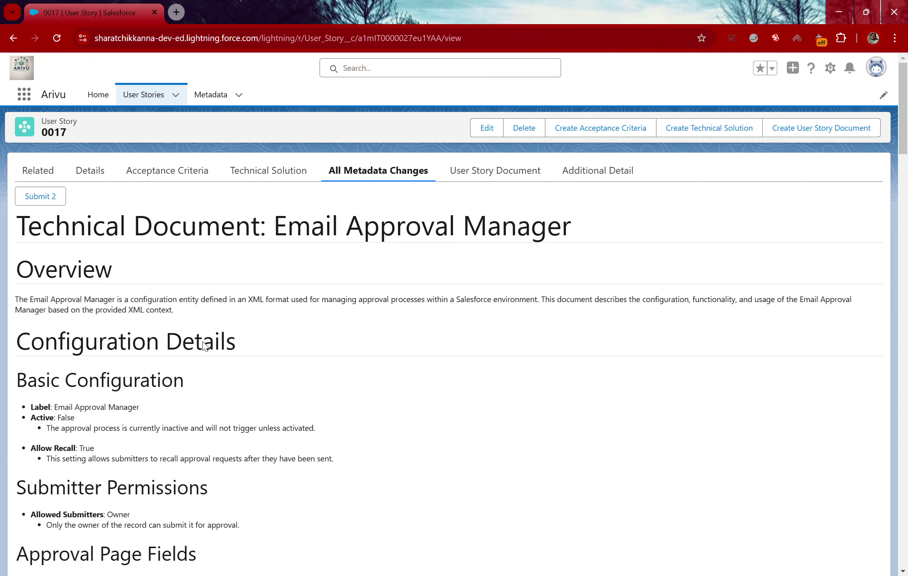
{"action": "left_click", "coordinate": [44, 176]}
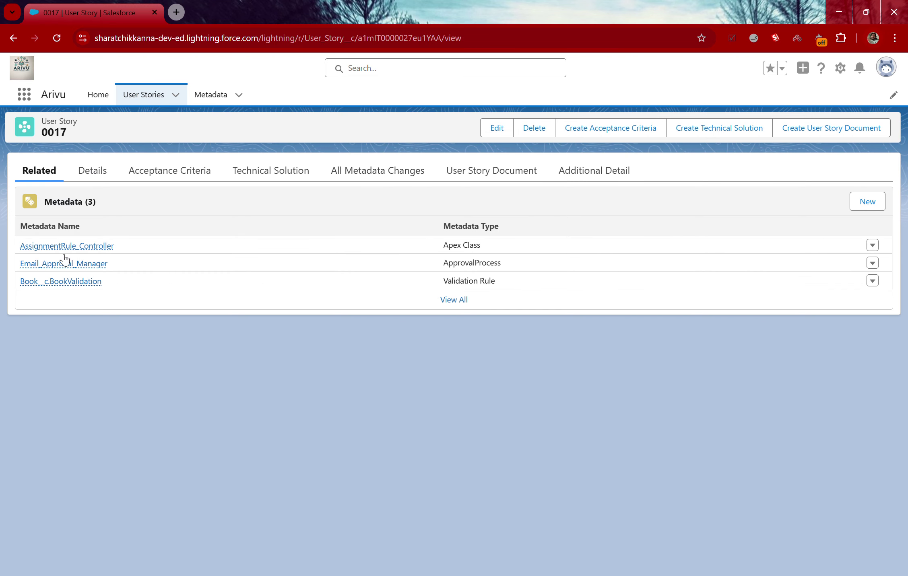
- Review all metadata changes for story 0017, covering the Email Approval Manager, Book__c.BookValidation and AssignmentRule_Controller technical documents
{"action": "left_click", "coordinate": [377, 174]}
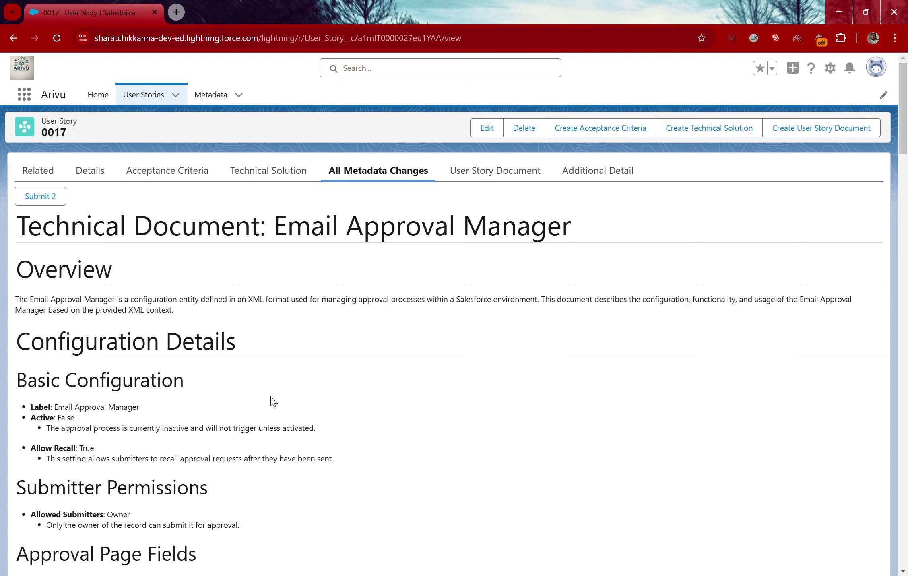
{"action": "scroll", "coordinate": [301, 375], "scroll_direction": "down", "scroll_amount": 6}
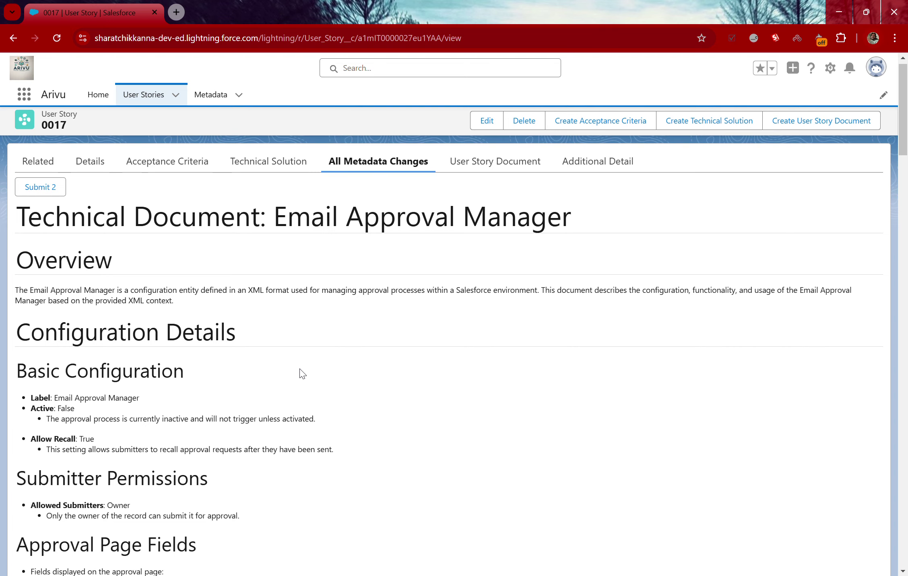
{"action": "scroll", "coordinate": [302, 374], "scroll_direction": "up", "scroll_amount": 7}
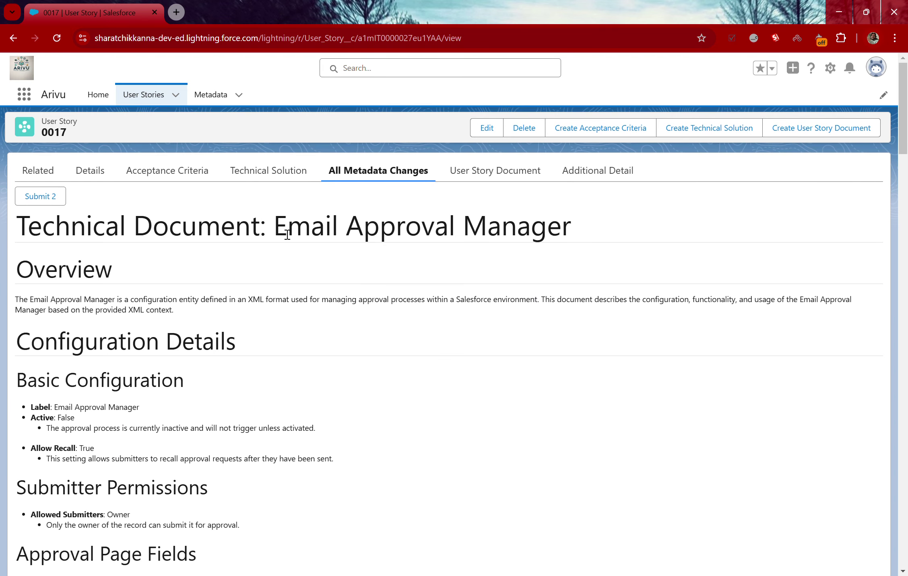
{"action": "scroll", "coordinate": [329, 369], "scroll_direction": "down", "scroll_amount": 20}
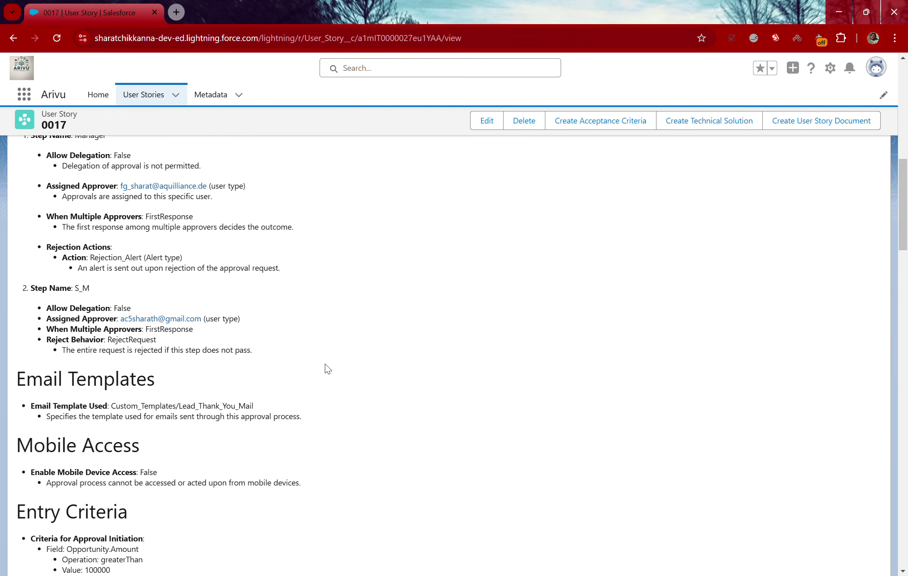
{"action": "scroll", "coordinate": [329, 369], "scroll_direction": "down", "scroll_amount": 6}
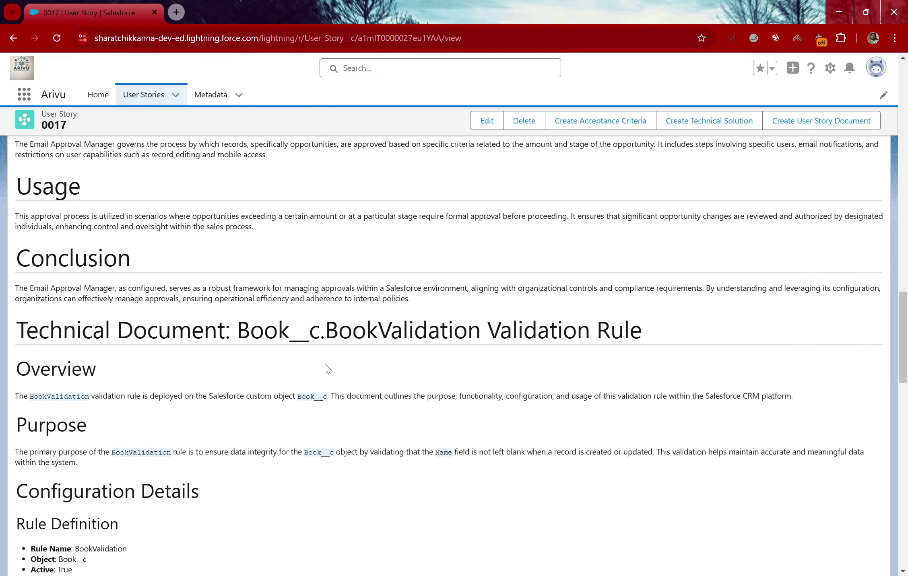
{"action": "scroll", "coordinate": [397, 356], "scroll_direction": "down", "scroll_amount": 19}
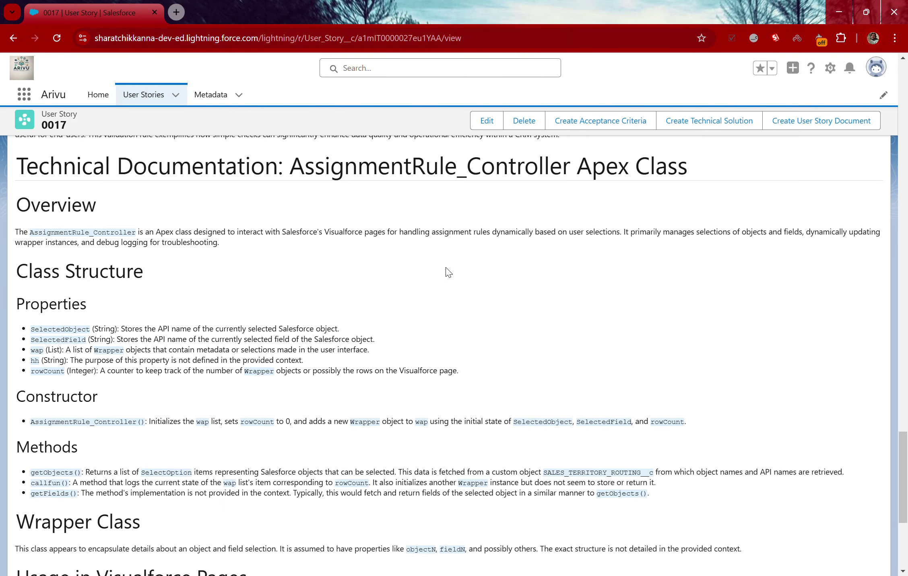
{"action": "scroll", "coordinate": [449, 273], "scroll_direction": "up", "scroll_amount": 18}
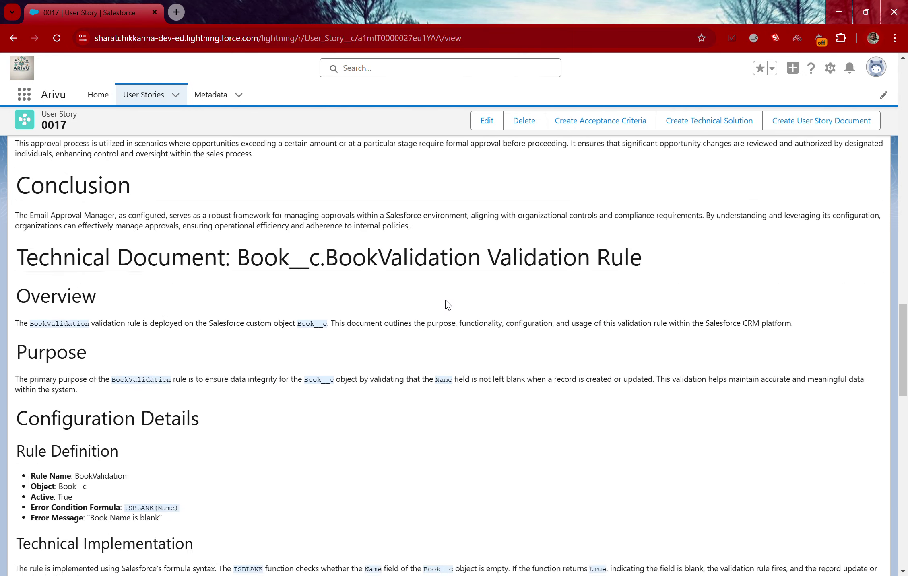
{"action": "scroll", "coordinate": [449, 306], "scroll_direction": "up", "scroll_amount": 15}
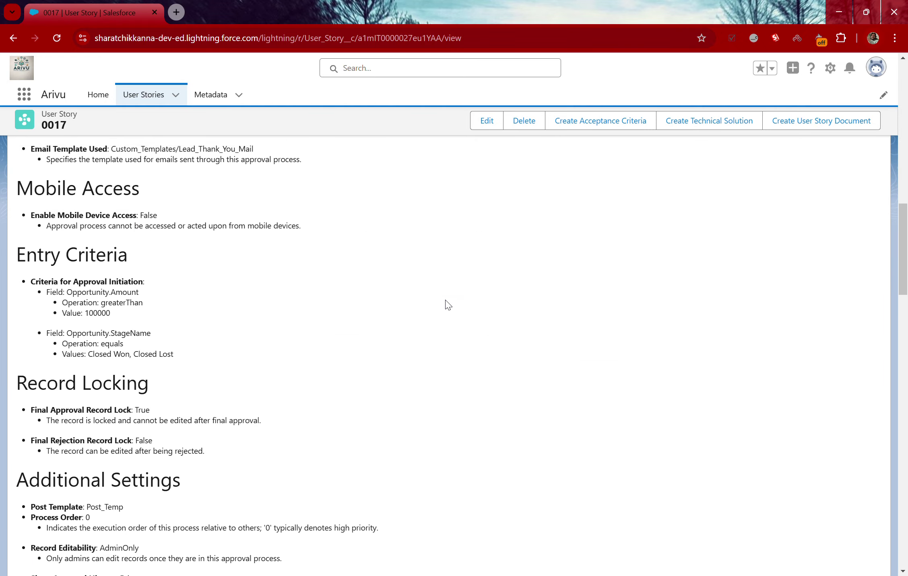
{"action": "scroll", "coordinate": [449, 305], "scroll_direction": "up", "scroll_amount": 8}
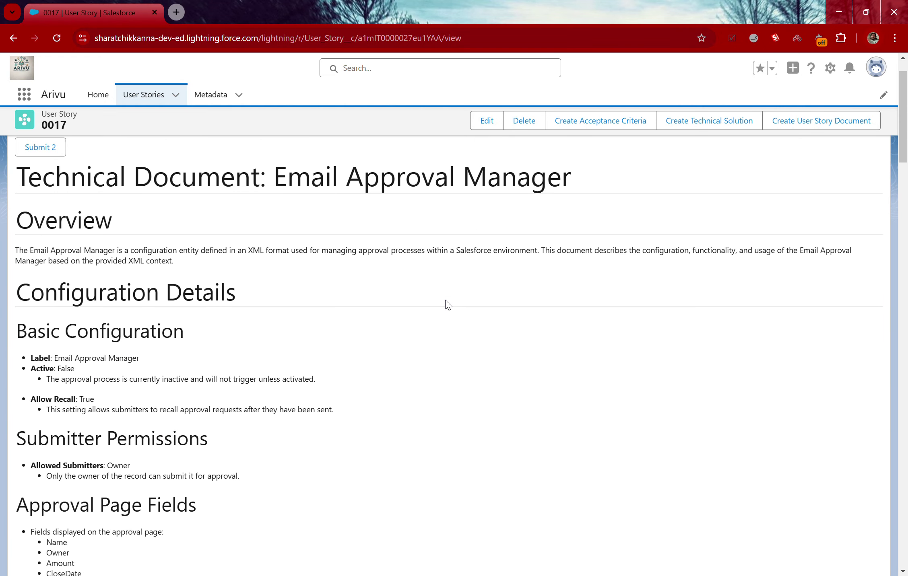